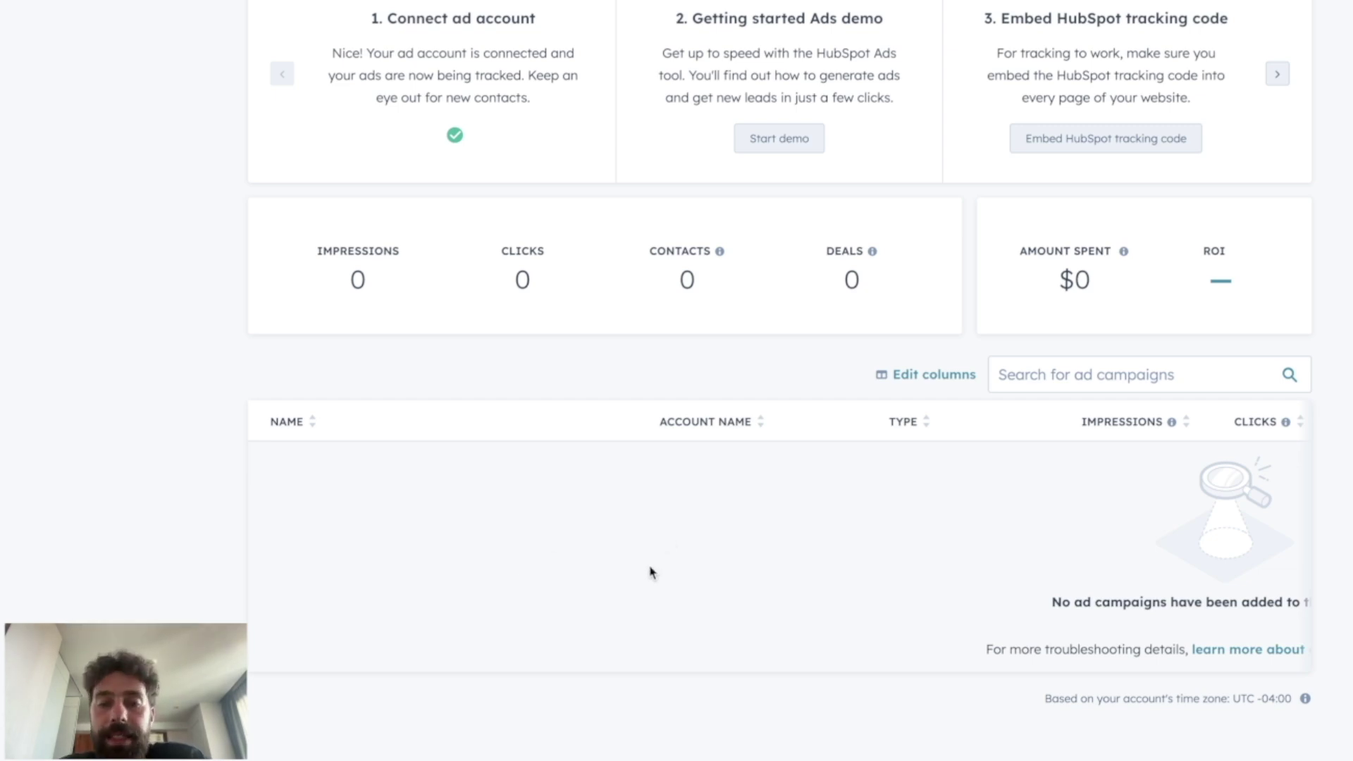
# - Start a new ad campaign for a Google search ad and check which ad accounts are available
pyautogui.scroll(5, 651, 572)
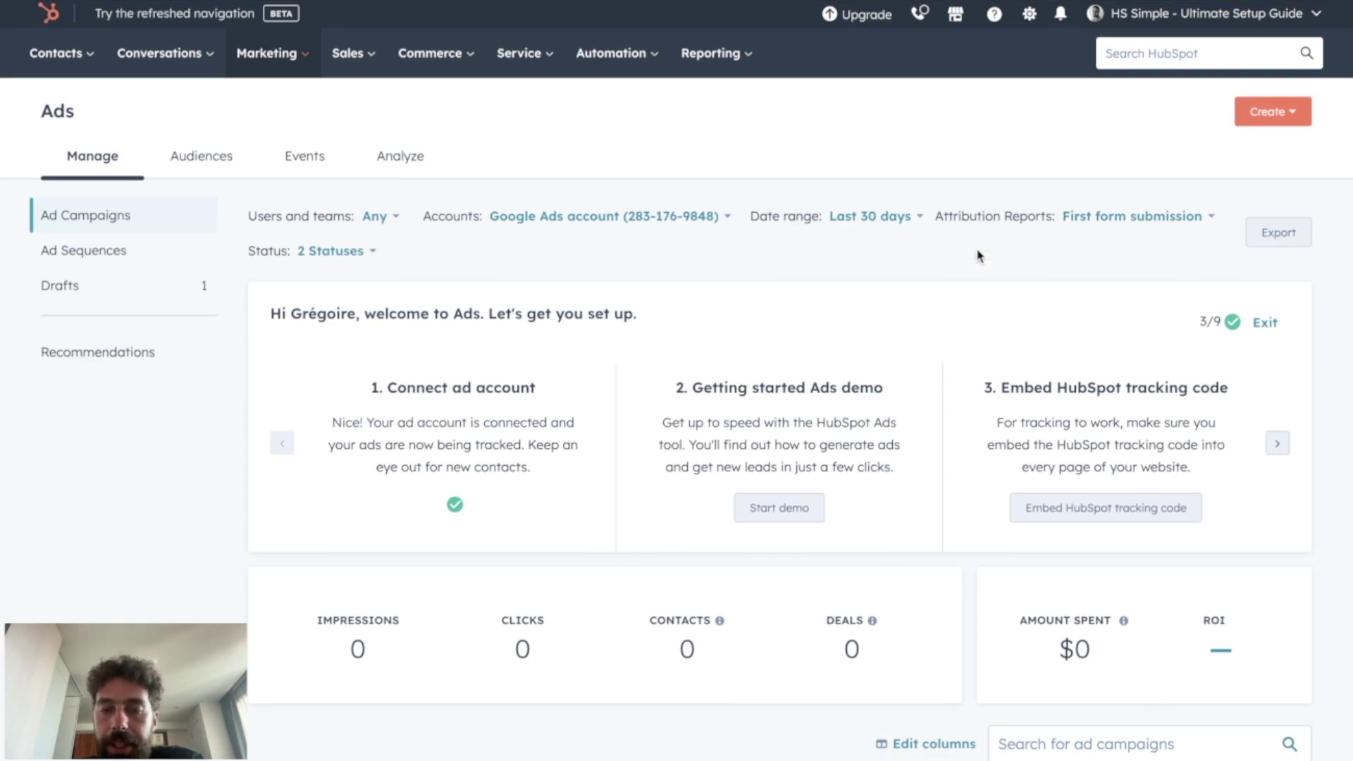
pyautogui.click(1291, 109)
pyautogui.click(1225, 161)
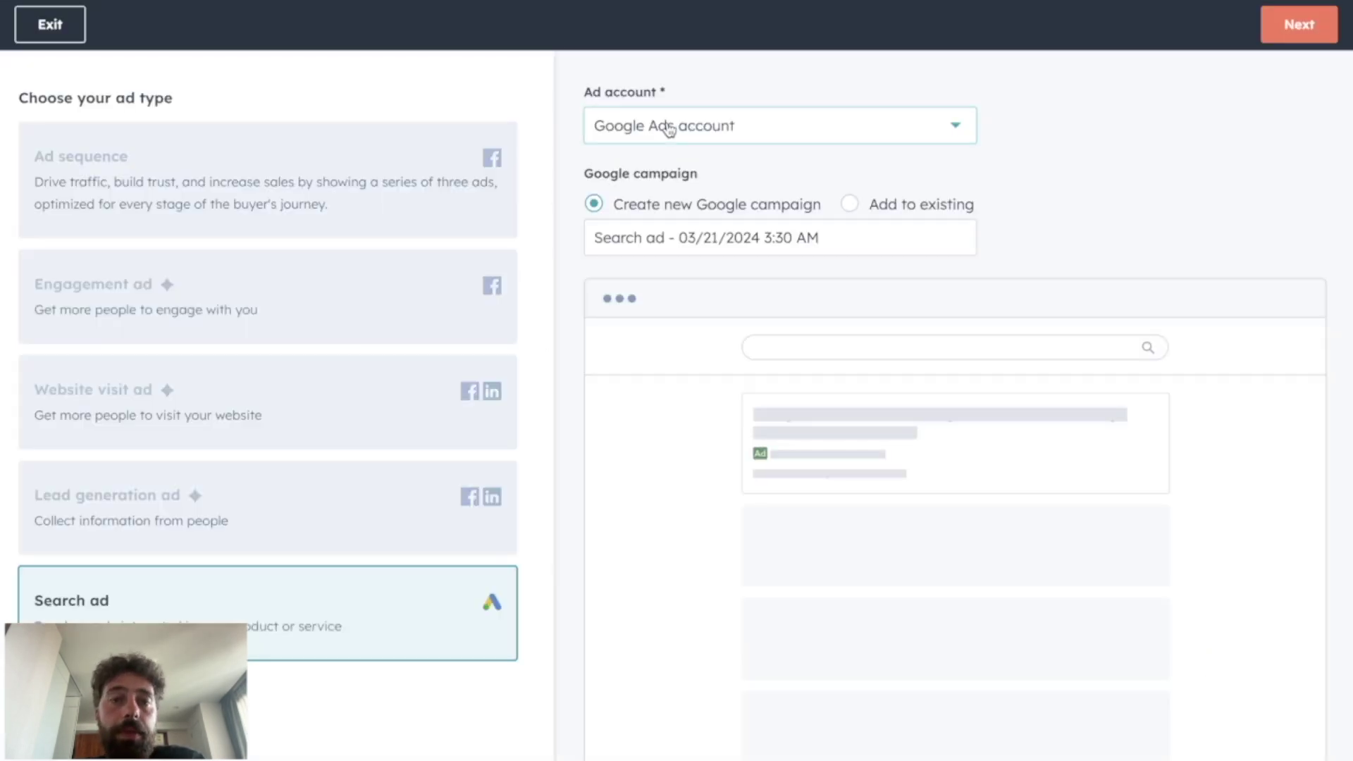
pyautogui.click(670, 128)
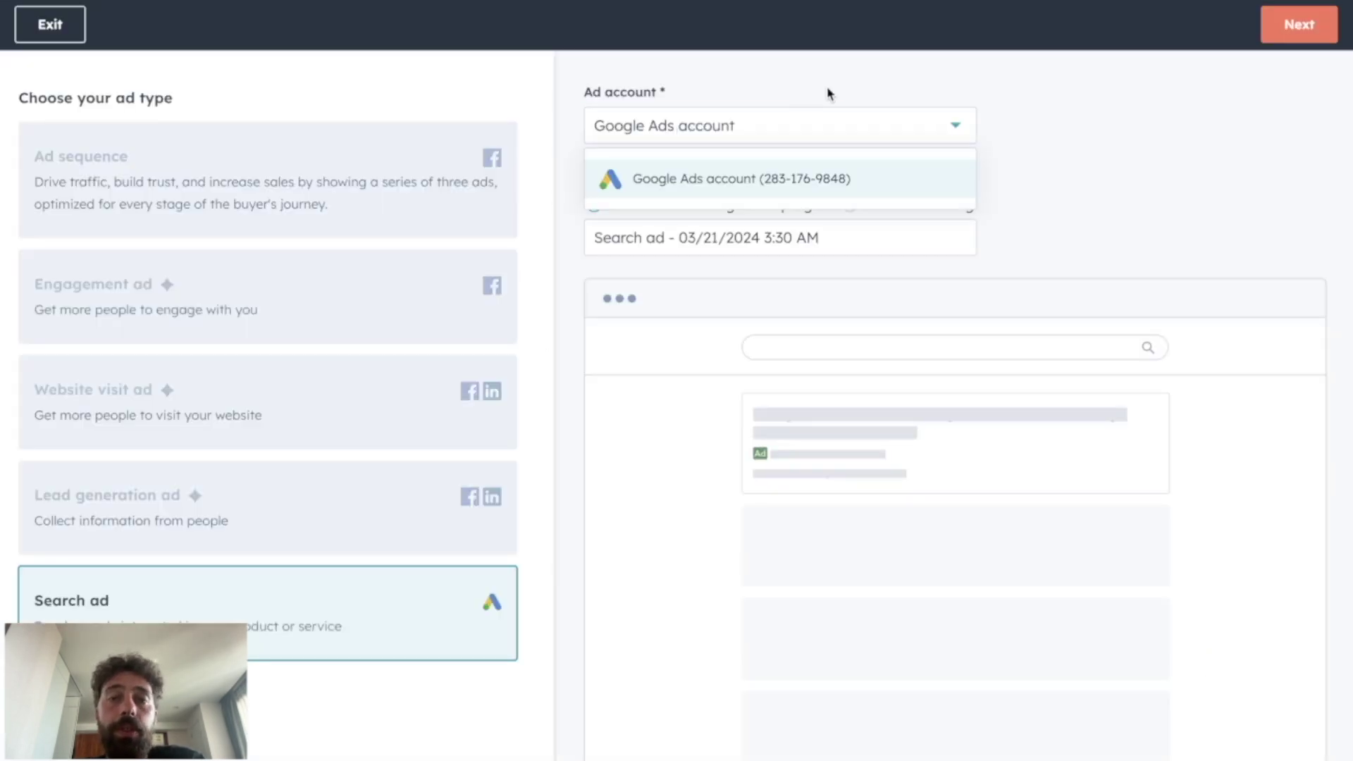
pyautogui.click(670, 131)
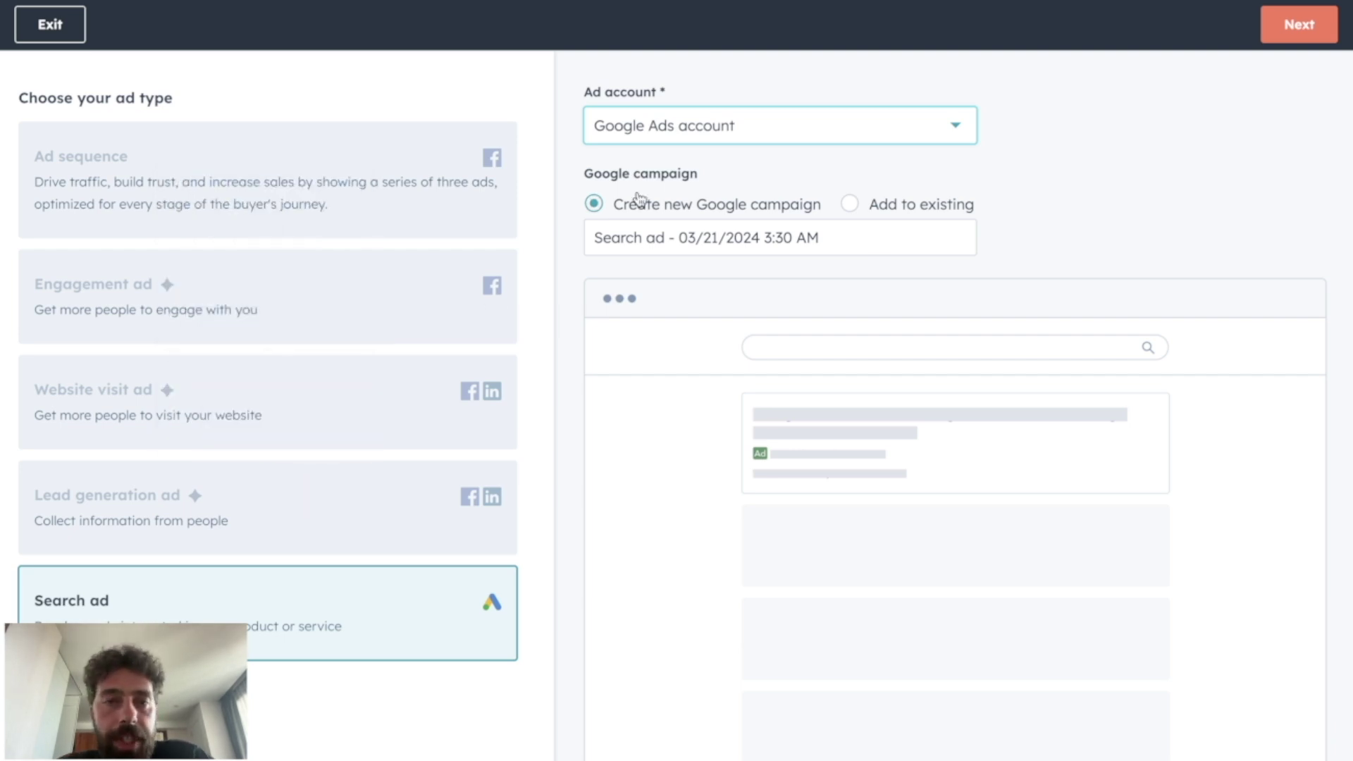
# - Check the option of adding the ad to an existing campaign, and keep the ad set to create a new Google campaign
pyautogui.click(640, 236)
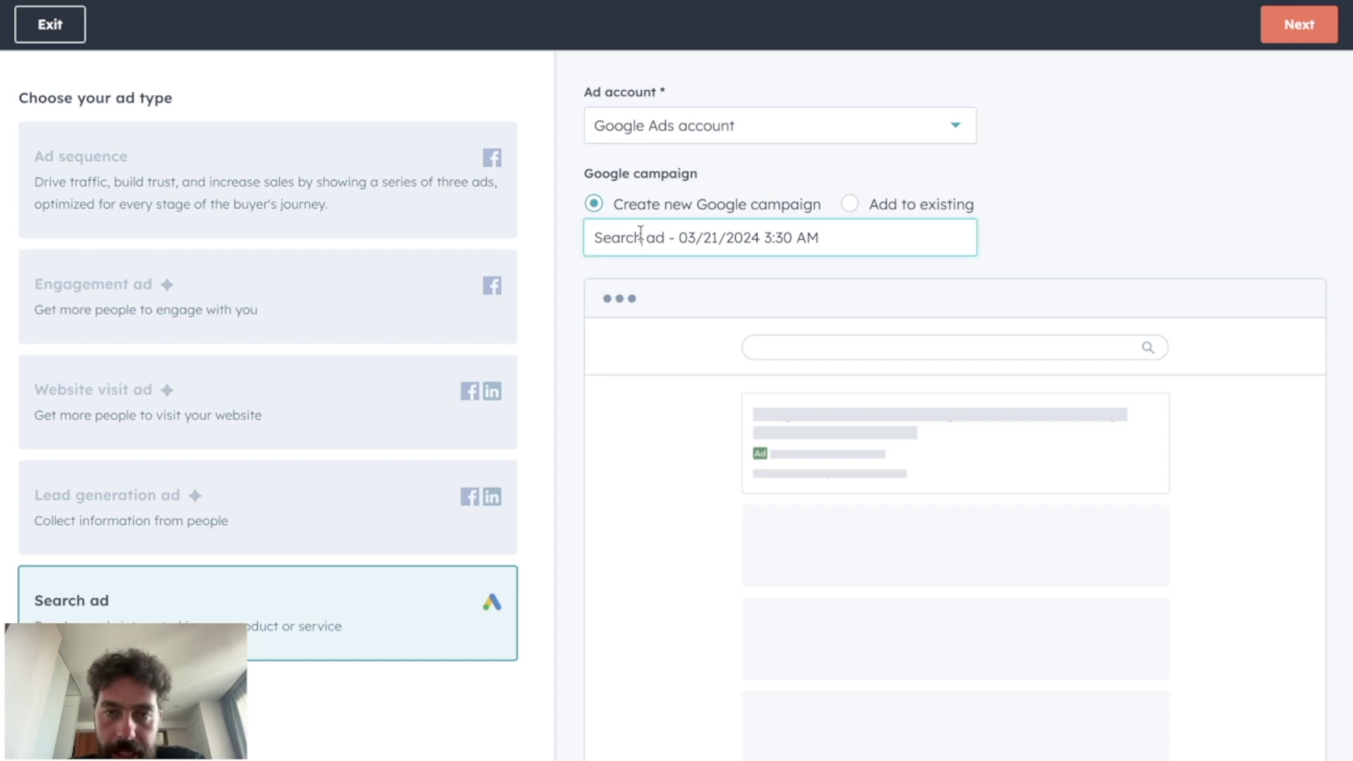
pyautogui.click(850, 204)
pyautogui.click(804, 240)
pyautogui.click(804, 239)
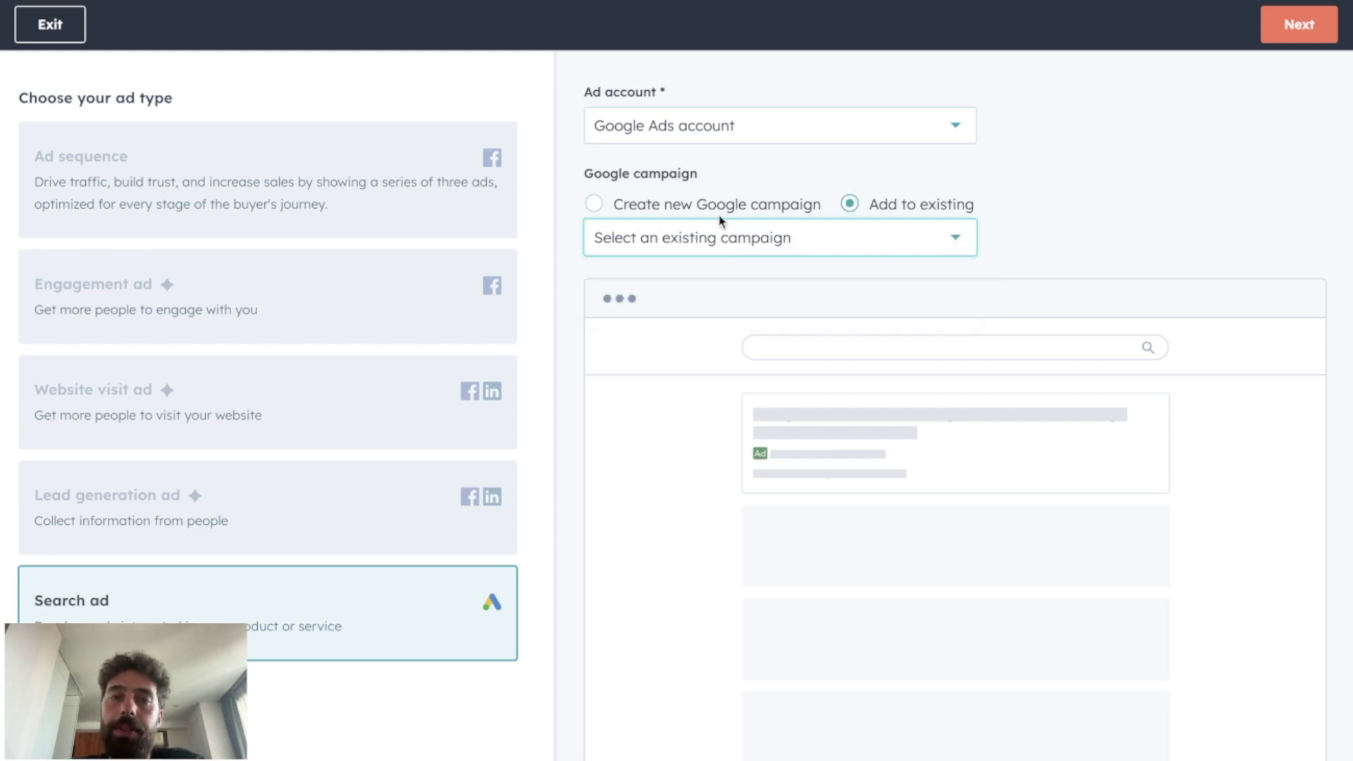
pyautogui.click(717, 206)
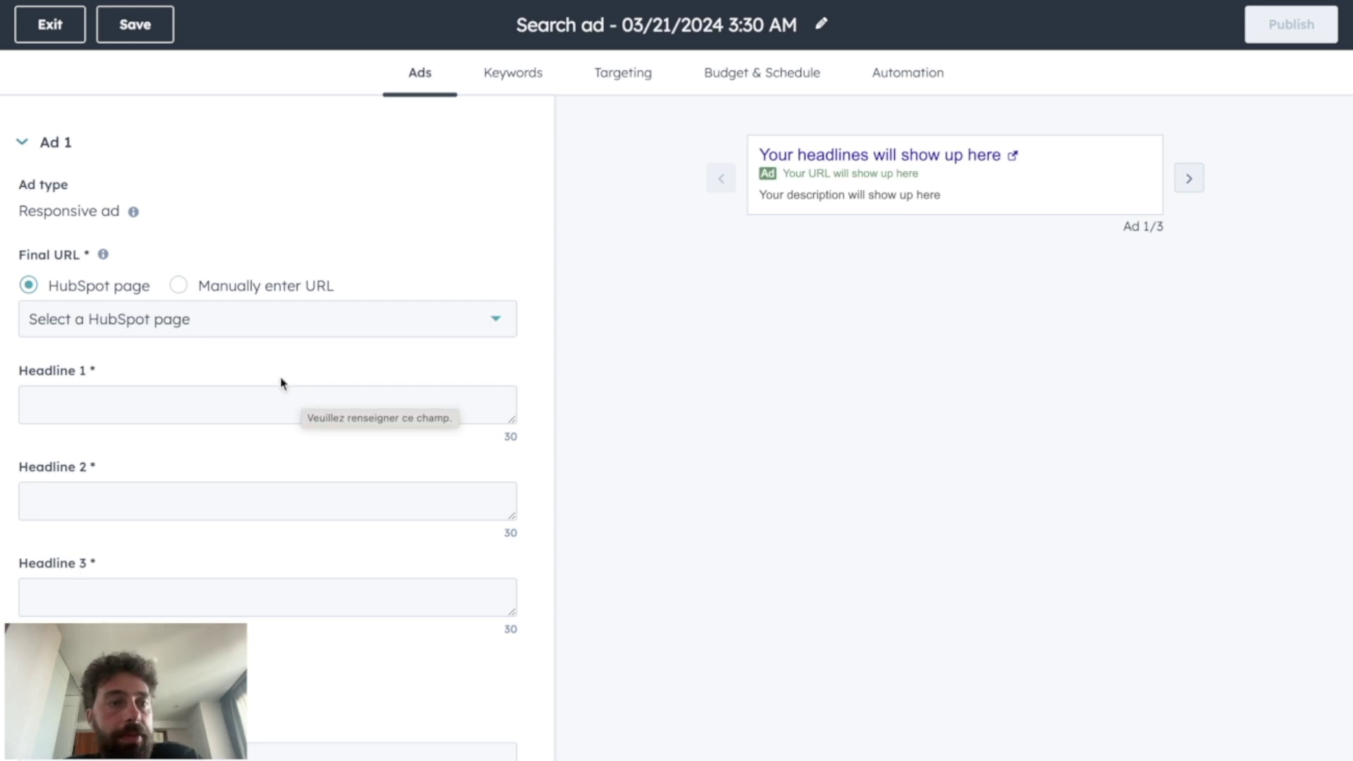
# - Enter "test" as both Headline 1 and Headline 2 of Ad 1 and look over its remaining fields
pyautogui.scroll(-5, 200, 318)
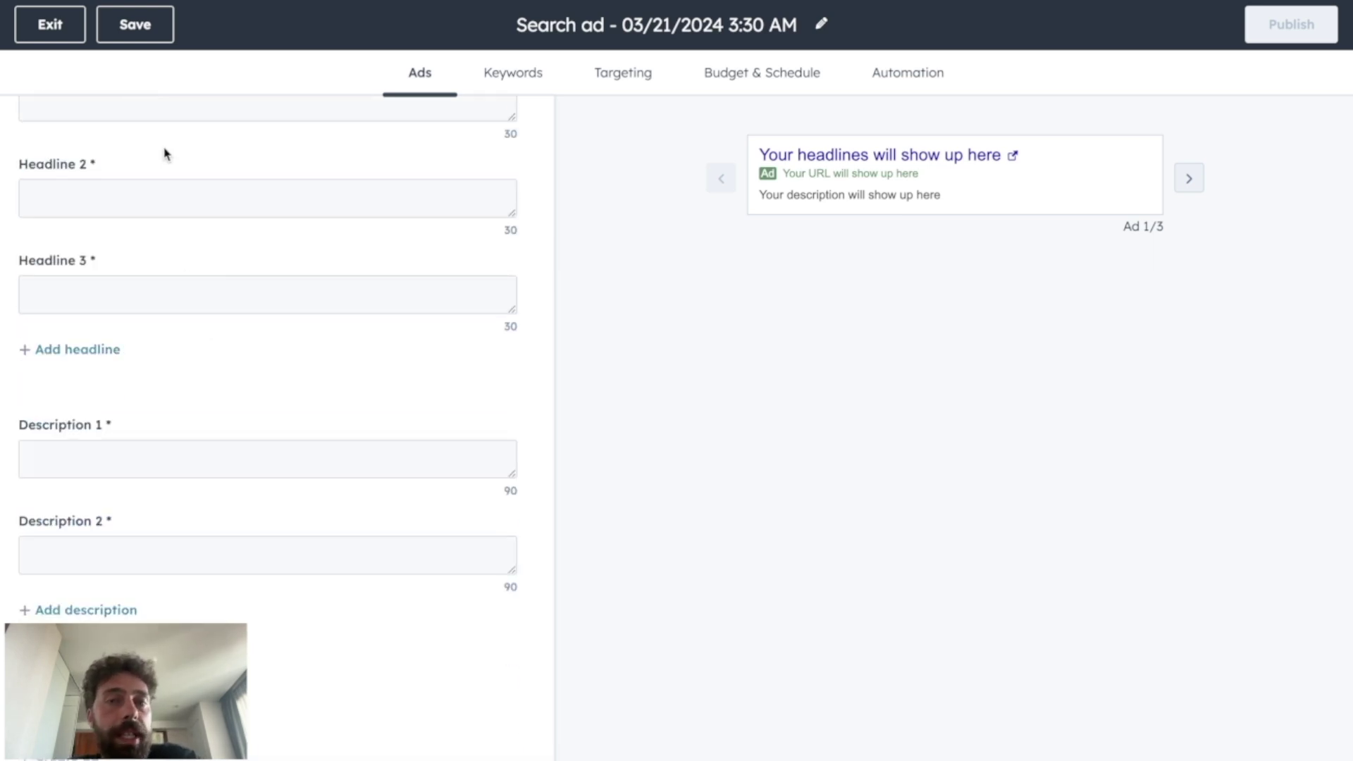
pyautogui.scroll(5, 162, 211)
pyautogui.click(36, 399)
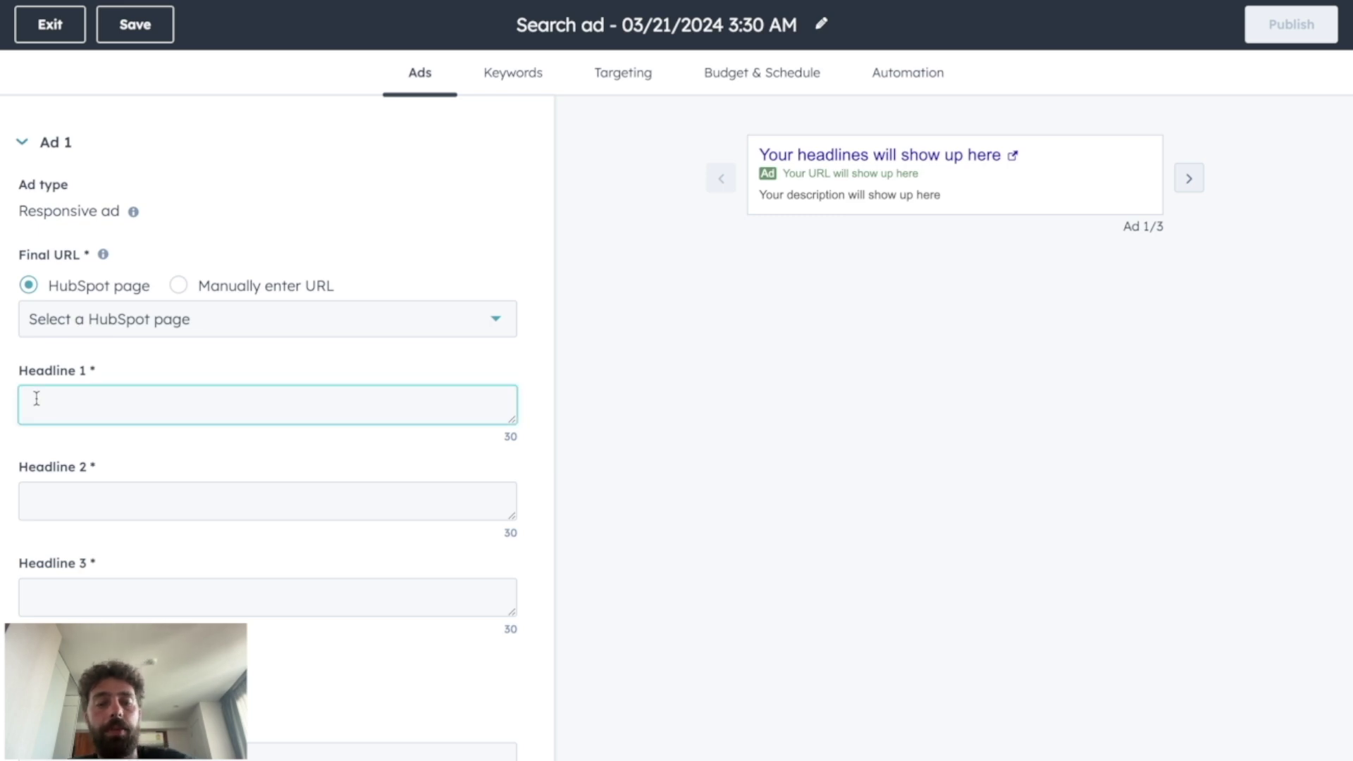
pyautogui.write('test')
pyautogui.click(35, 518)
pyautogui.write('test')
pyautogui.scroll(-5, 229, 492)
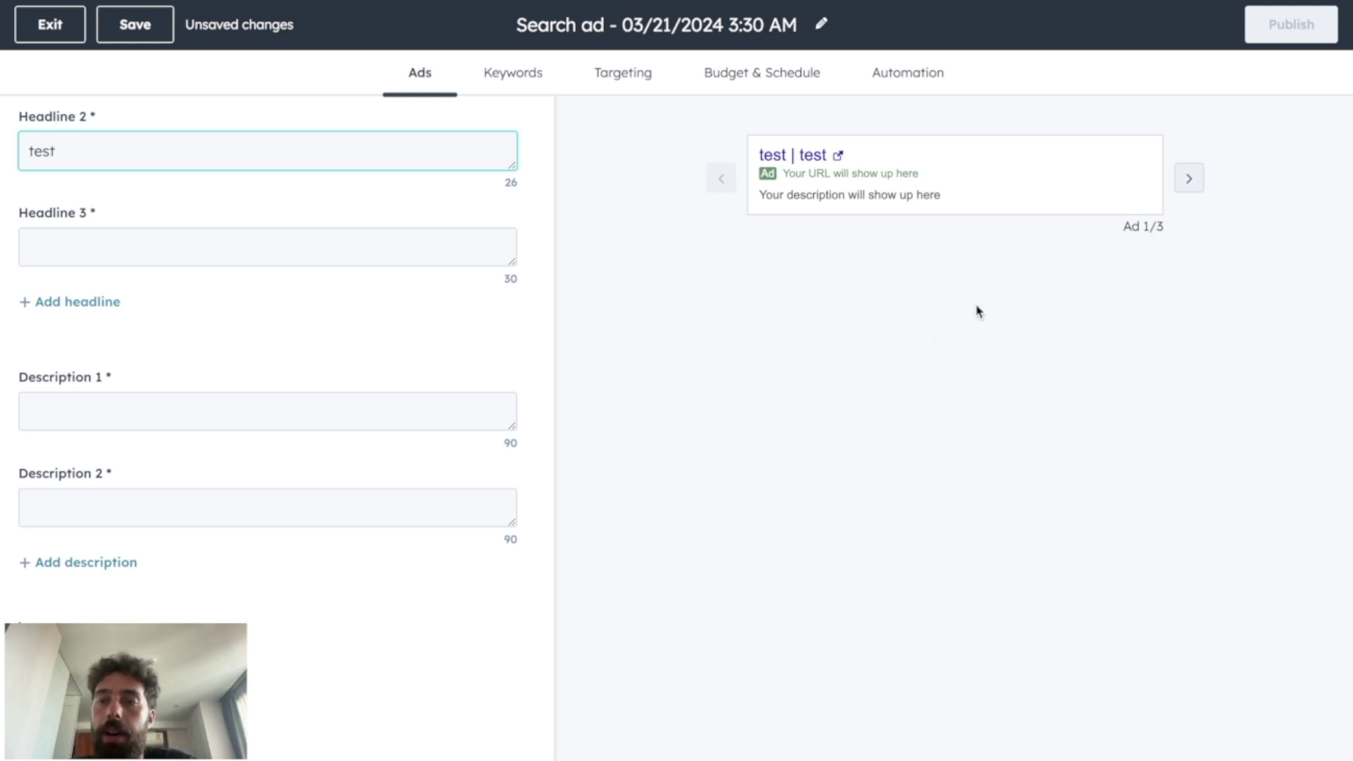
pyautogui.scroll(5, 10, 560)
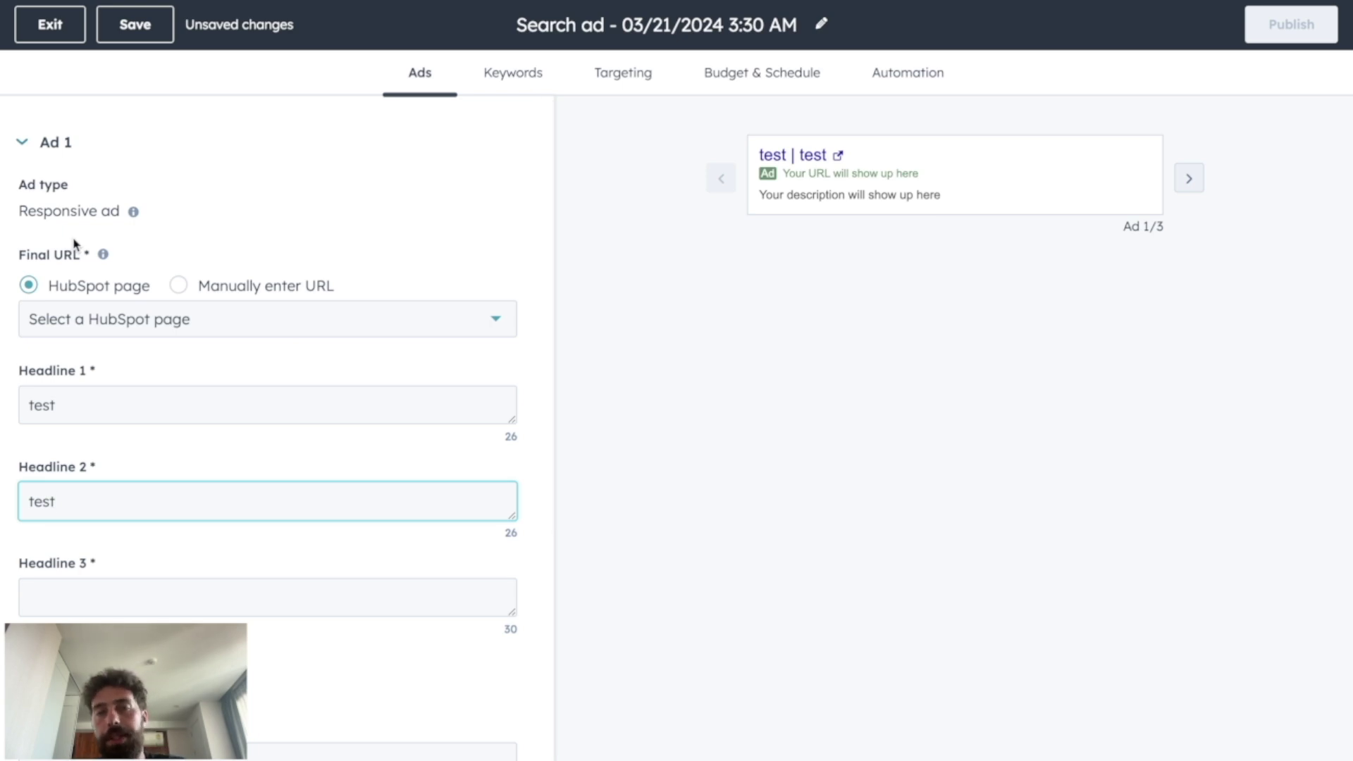
# - Review the ad's keyword settings and its campaign targeting, including the audience location field
pyautogui.click(497, 71)
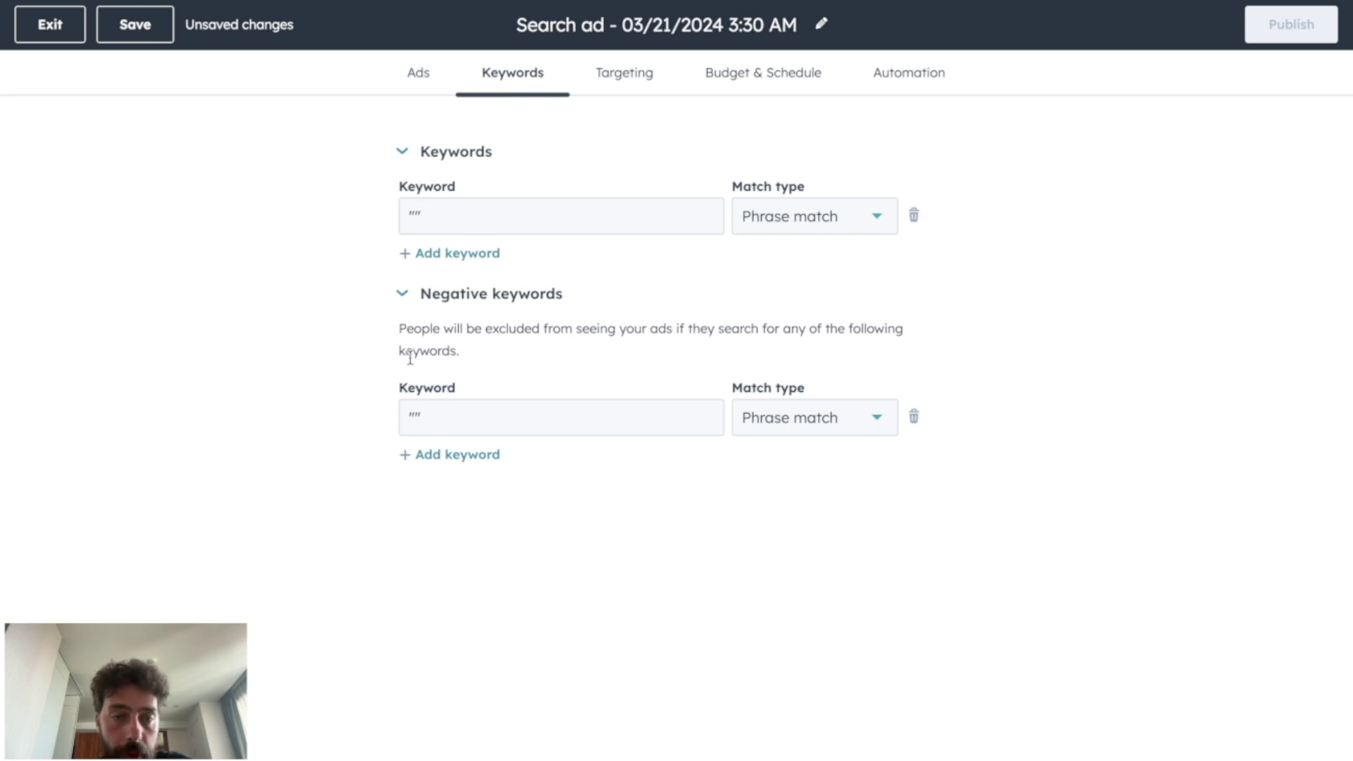
pyautogui.click(635, 72)
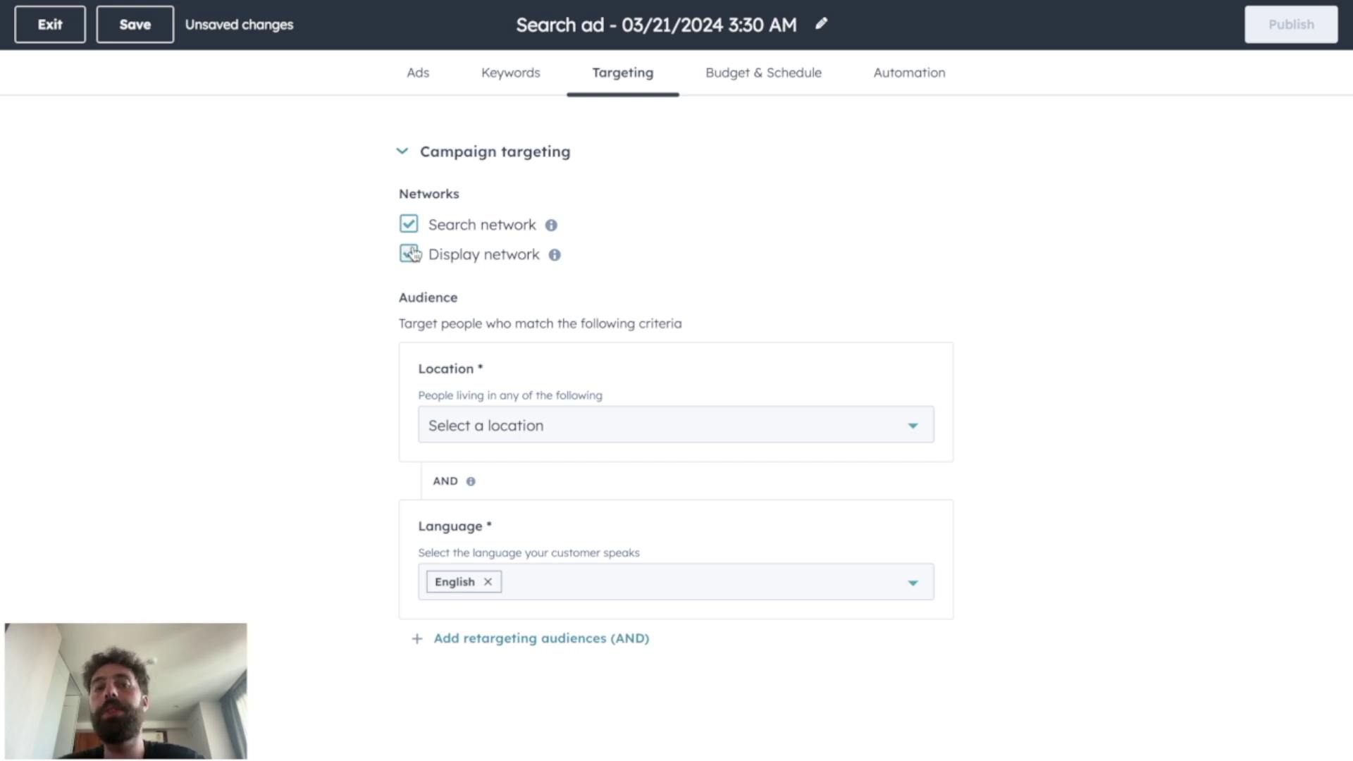
pyautogui.click(498, 435)
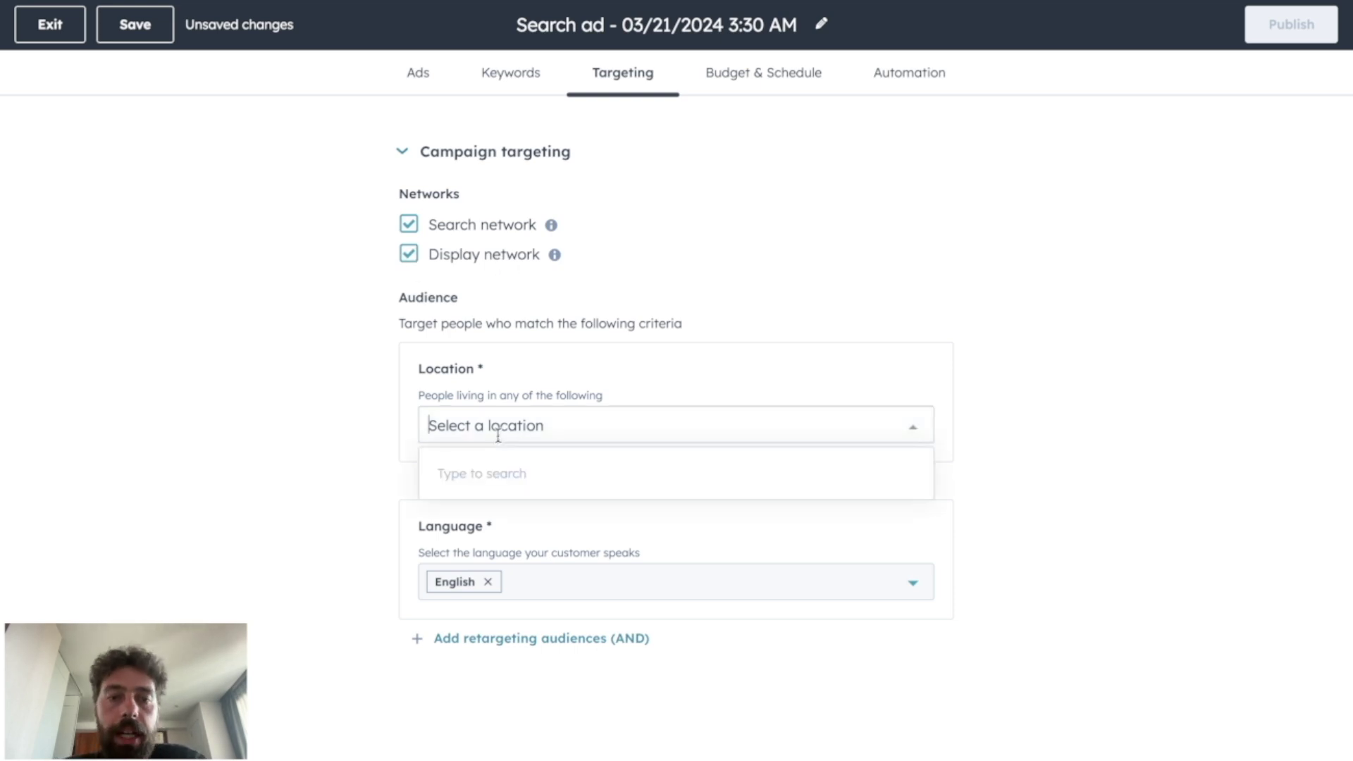
pyautogui.click(381, 461)
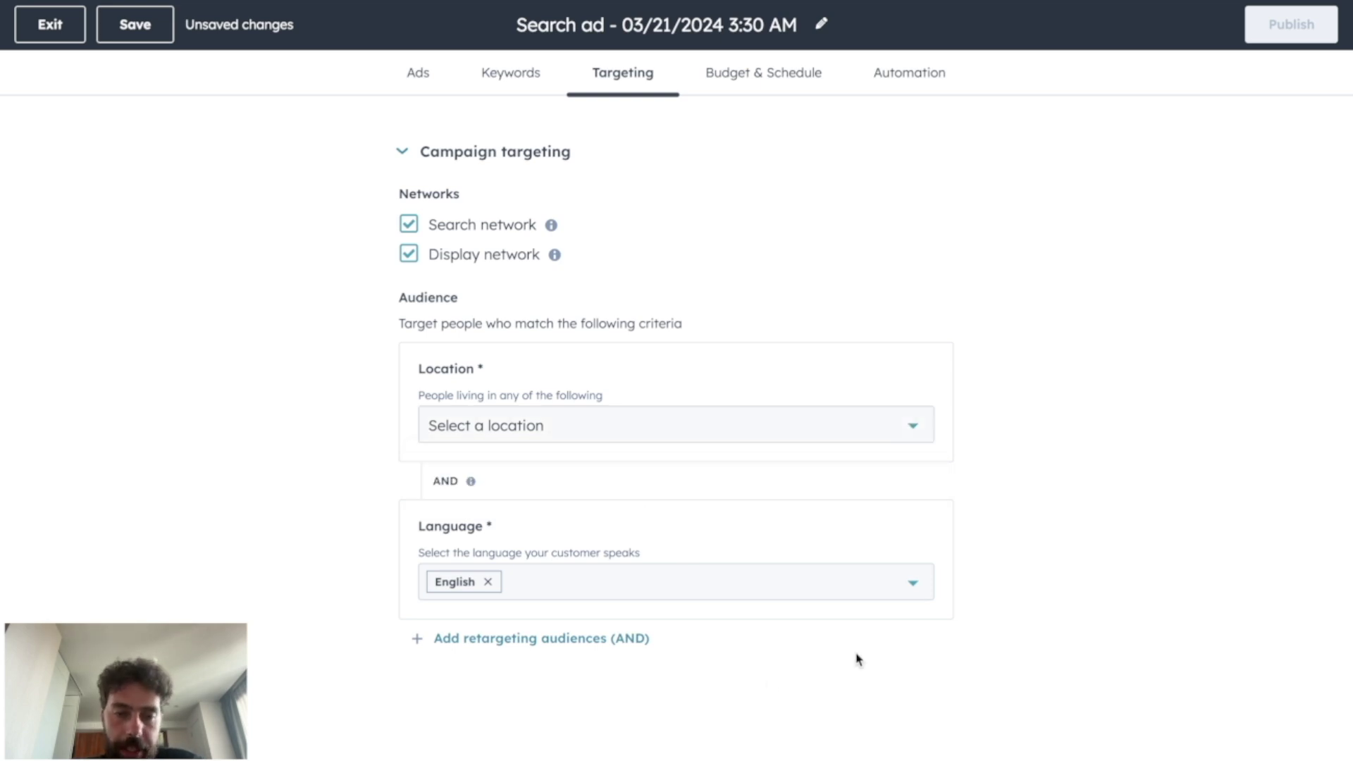
# - Explore adding a retargeting audience based on a contact list, using the B2B - UK - AR>100k list as an example
pyautogui.click(601, 640)
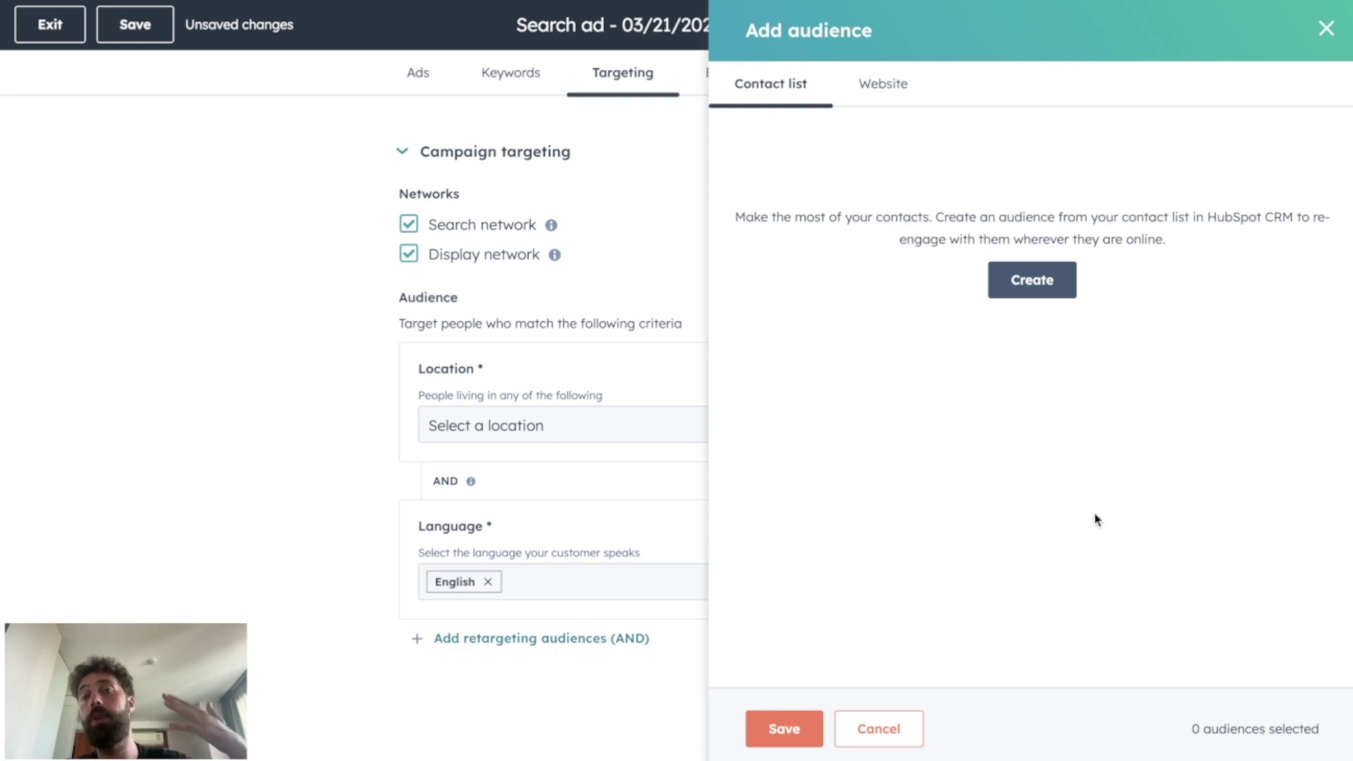
pyautogui.click(995, 272)
pyautogui.click(948, 161)
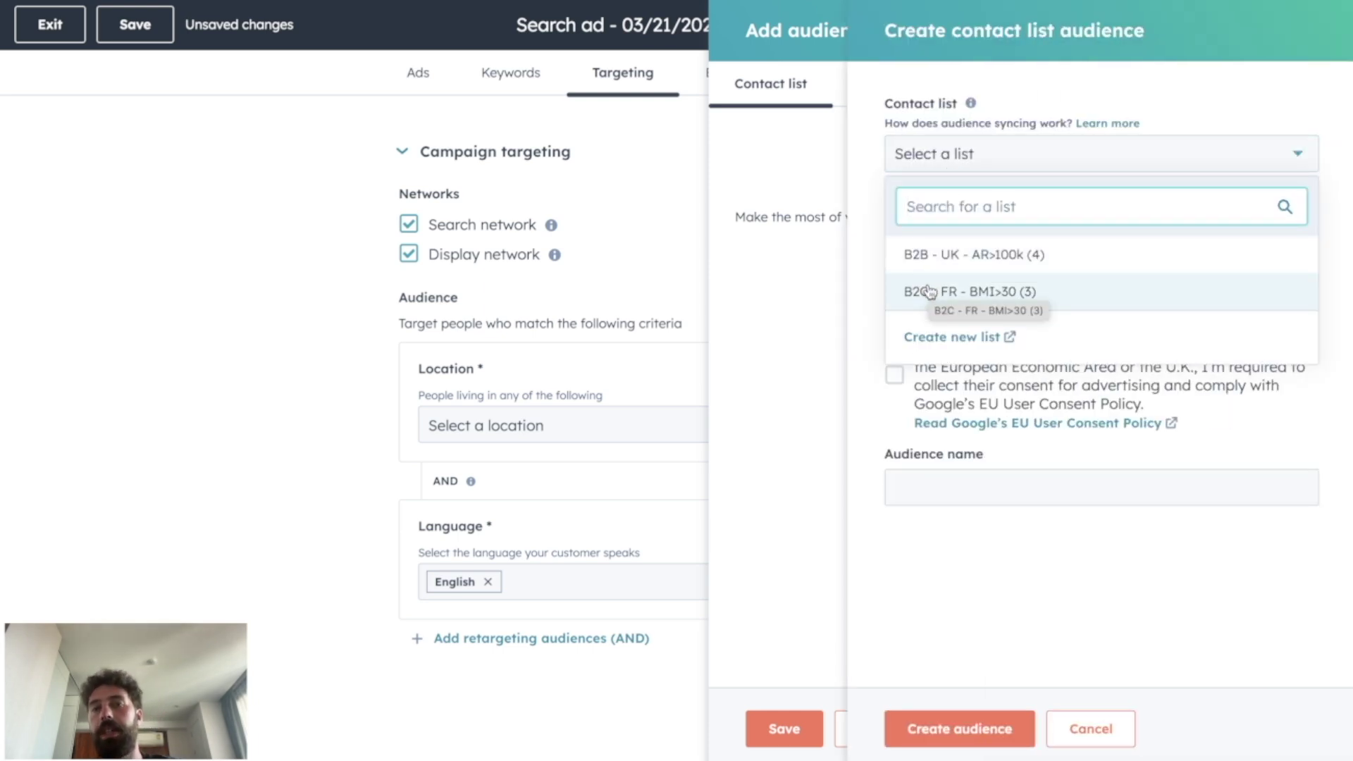
pyautogui.click(958, 254)
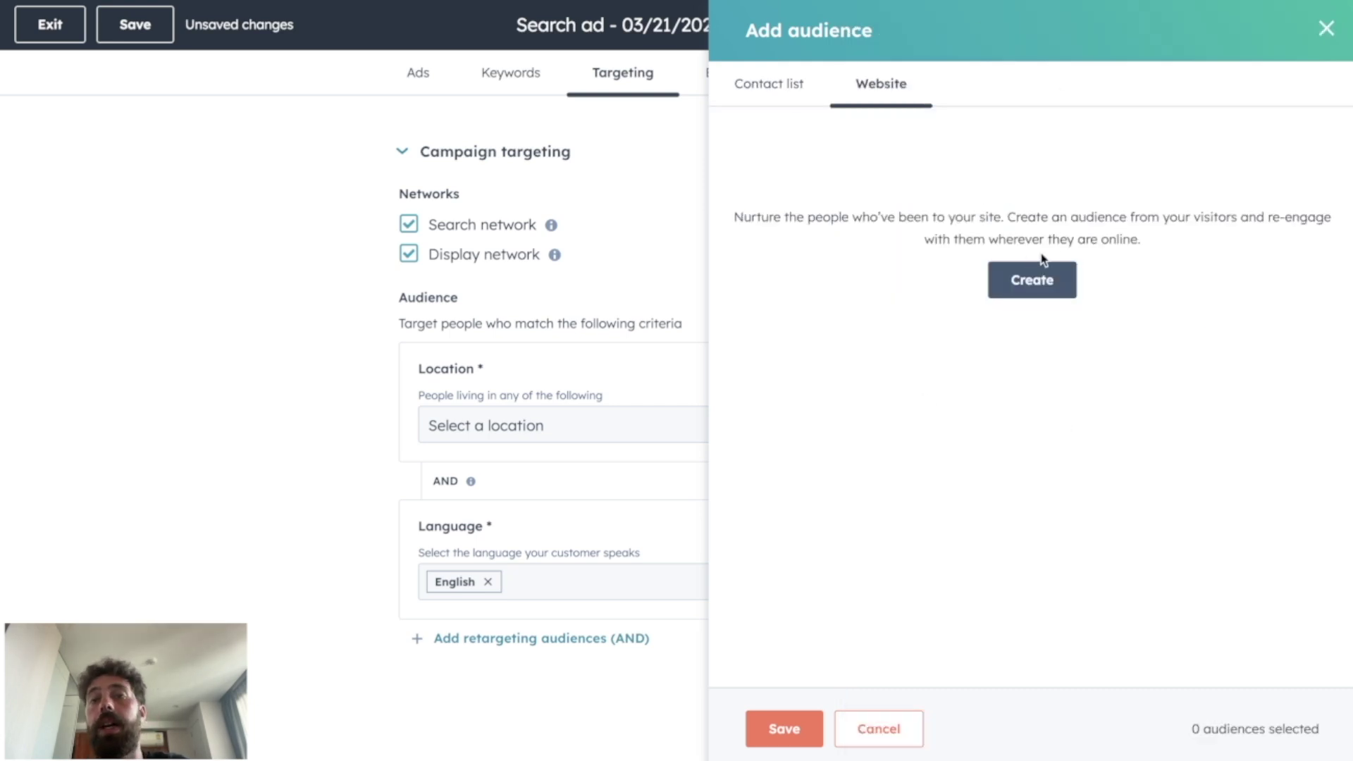
# - Examine the source pixel, visited pages, time window and name settings for a website traffic audience without creating it
pyautogui.click(994, 277)
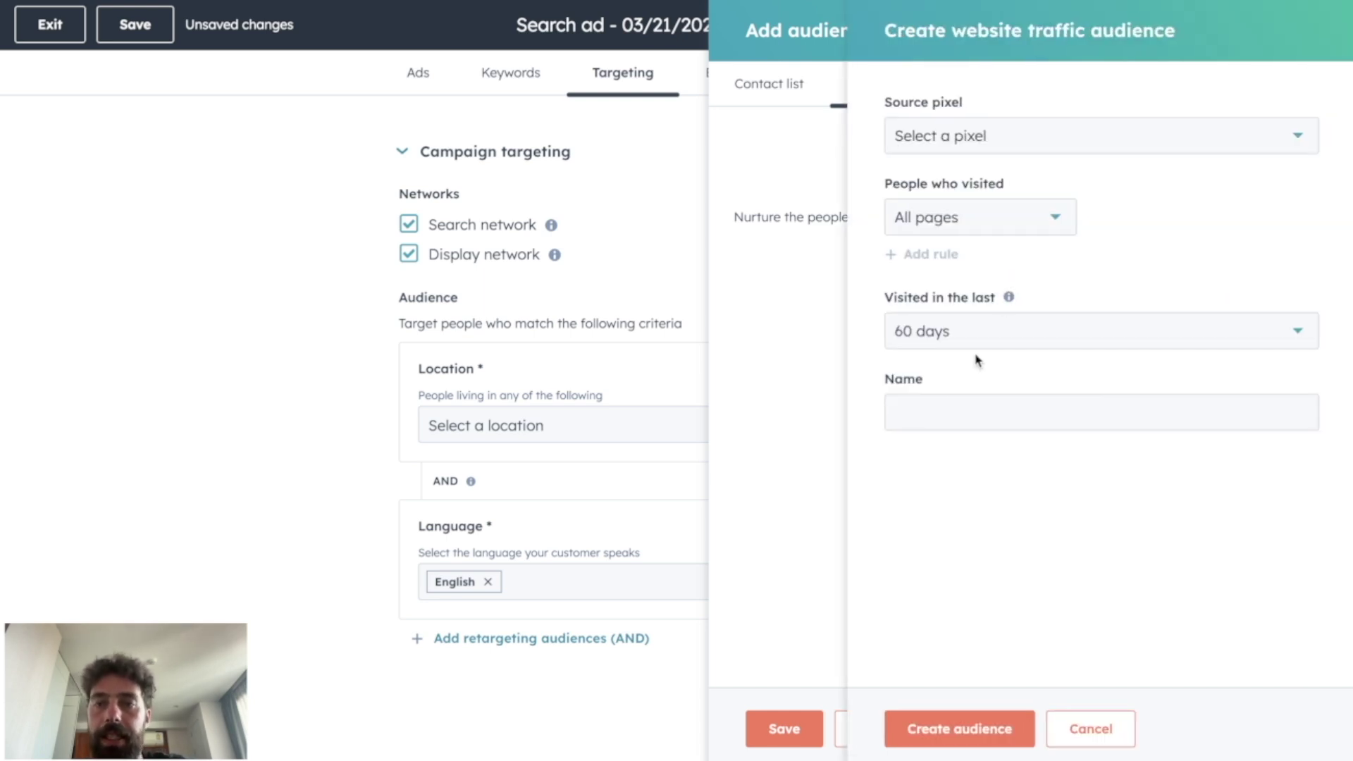
pyautogui.click(982, 230)
pyautogui.click(982, 231)
pyautogui.click(983, 233)
pyautogui.click(1093, 218)
pyautogui.click(989, 143)
pyautogui.click(987, 142)
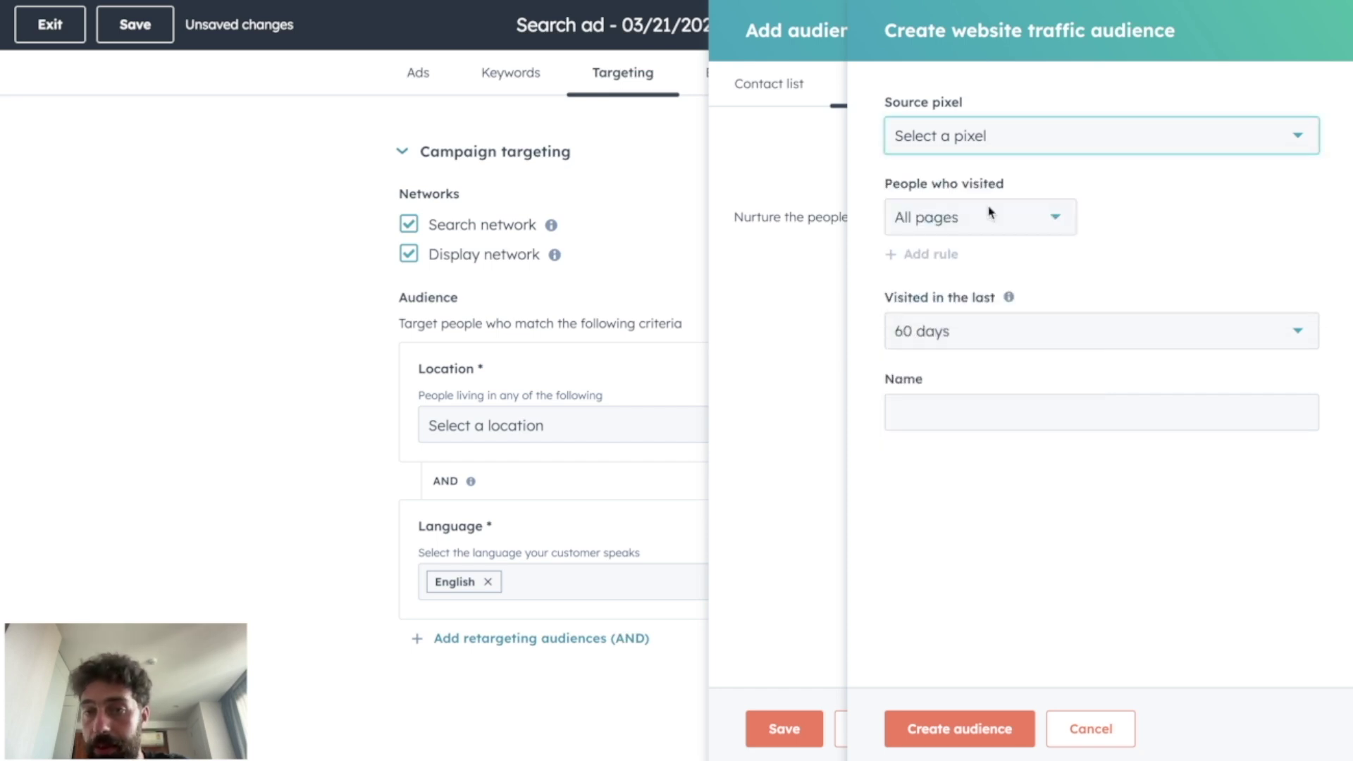
pyautogui.click(1051, 332)
pyautogui.click(1079, 289)
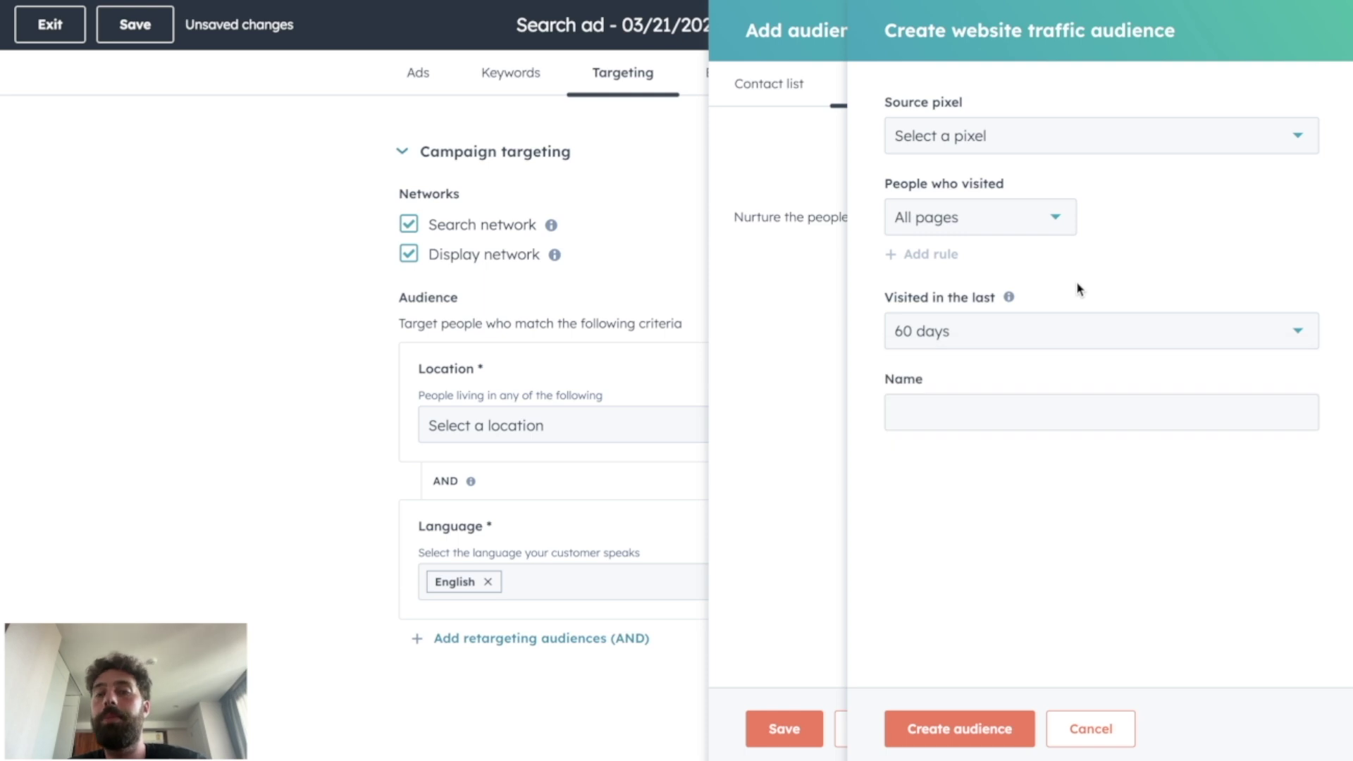
pyautogui.click(956, 426)
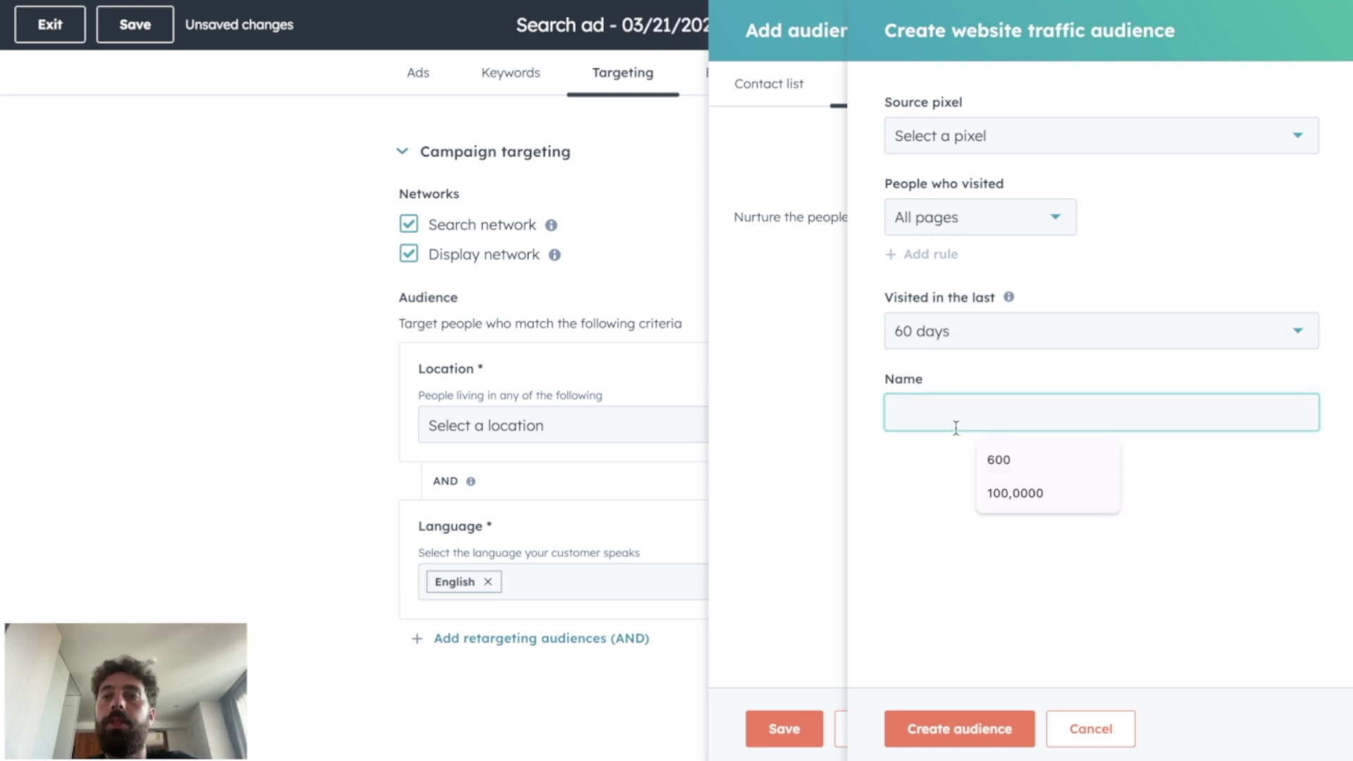
pyautogui.click(905, 587)
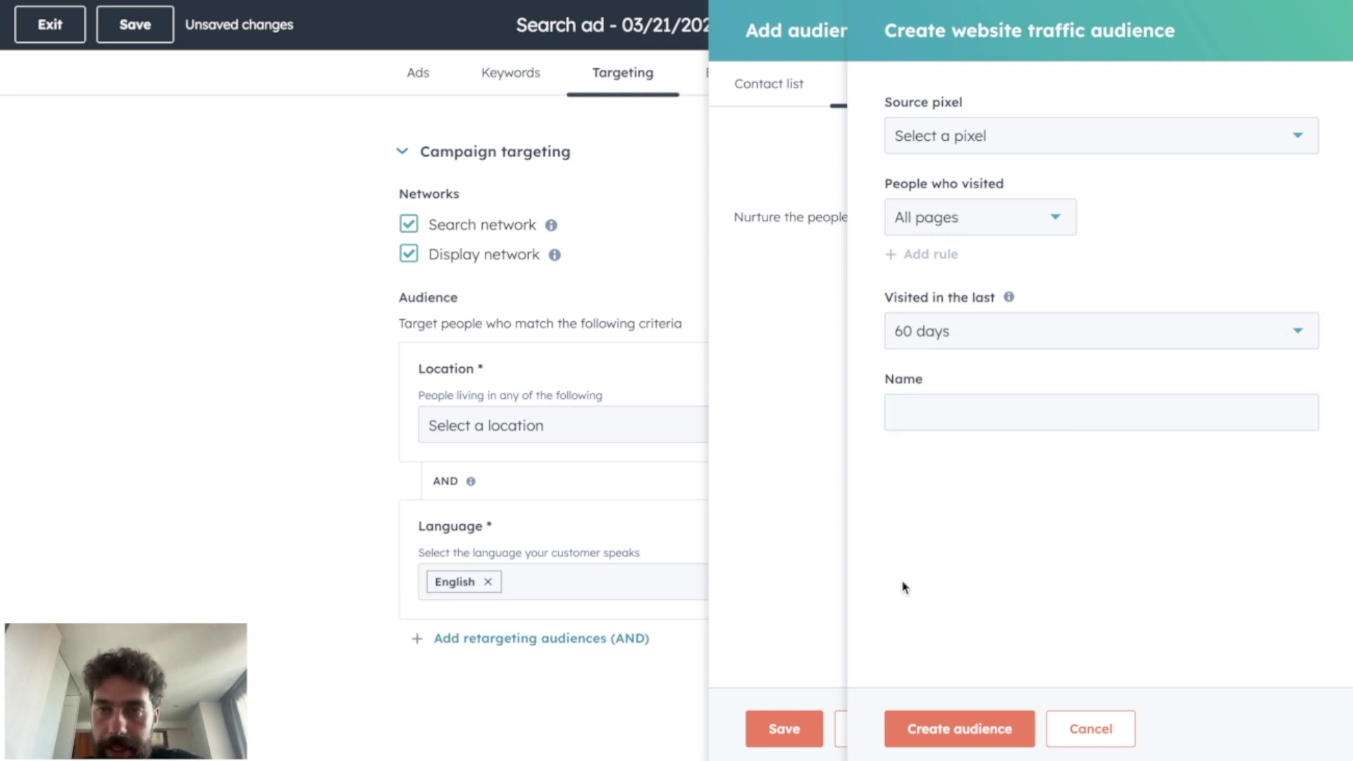
pyautogui.press('Escape')
# - Review the search ad's budget, schedule, automation and publishing requirements, and leave the ad editor
pyautogui.click(726, 74)
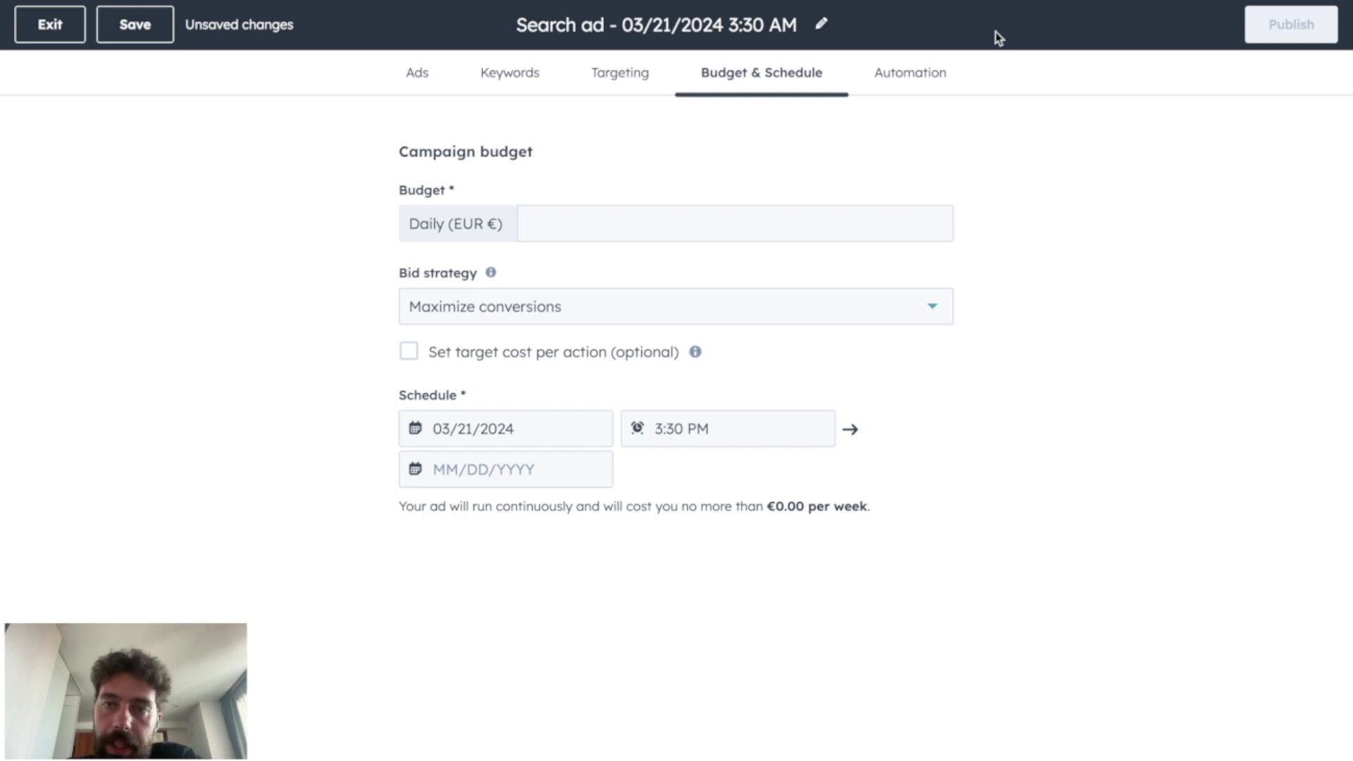
pyautogui.click(906, 83)
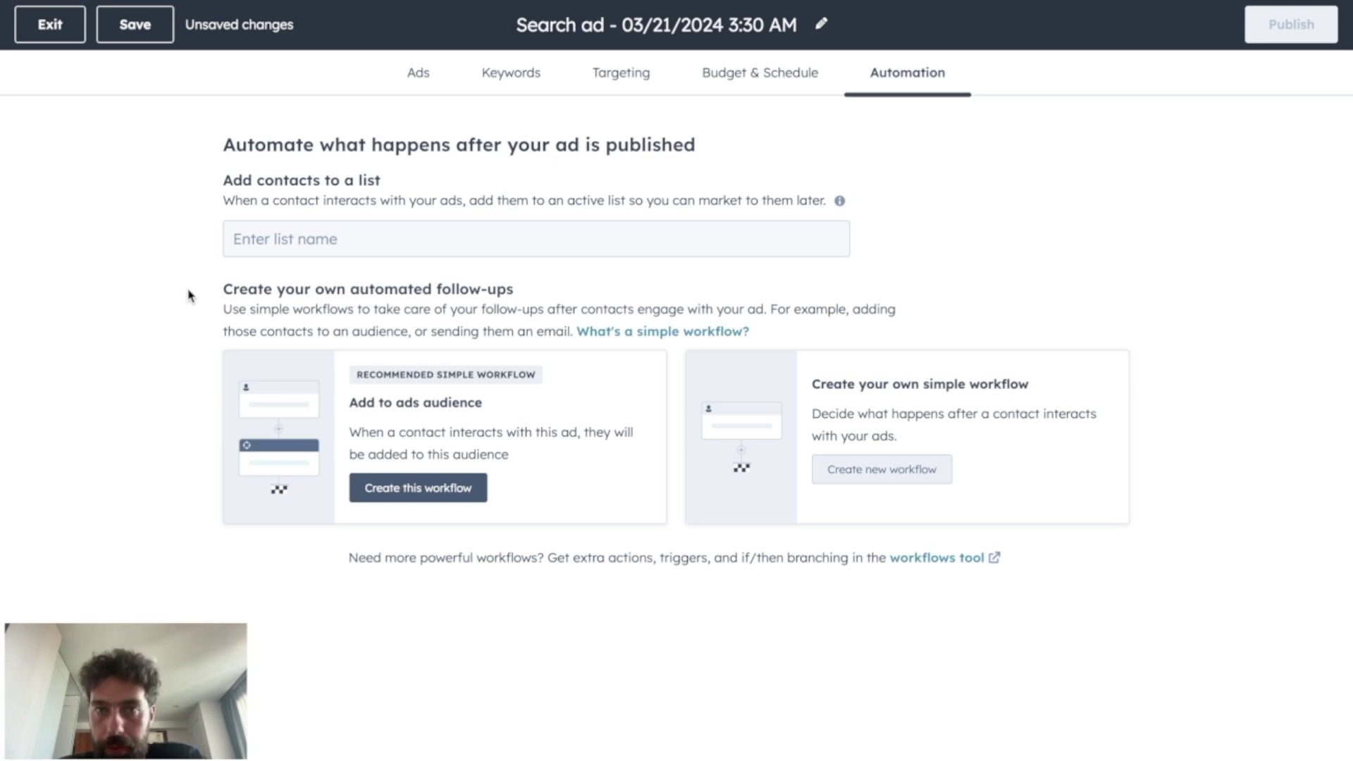
pyautogui.click(731, 76)
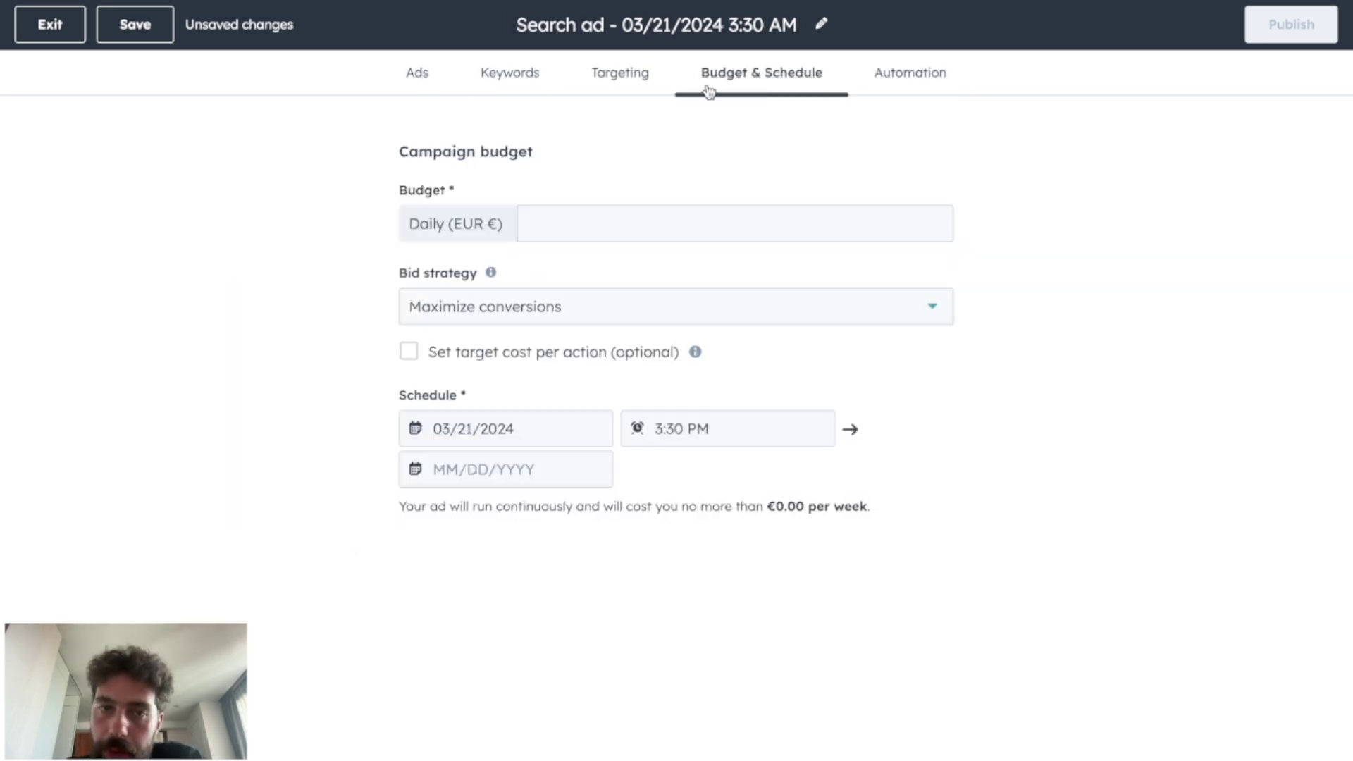
pyautogui.click(572, 215)
pyautogui.click(923, 74)
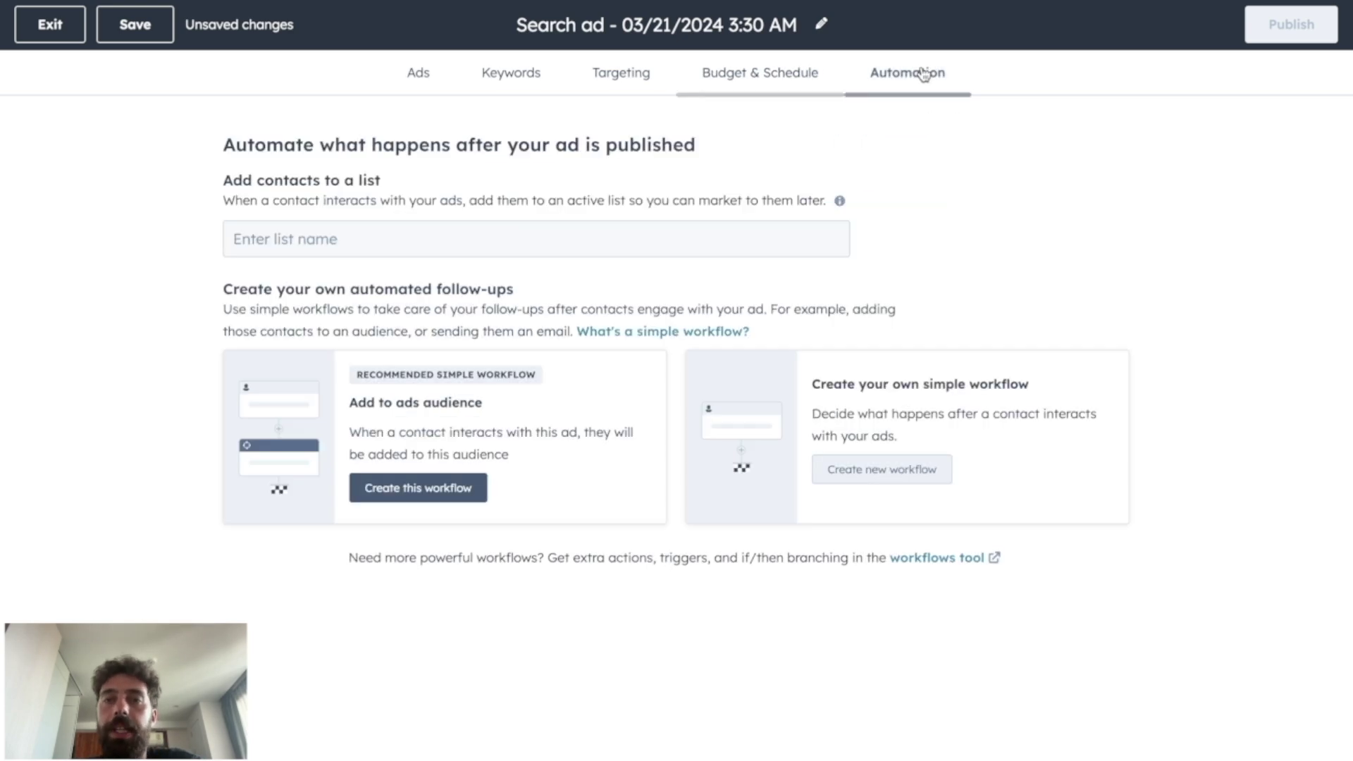
pyautogui.moveTo(1318, 29)
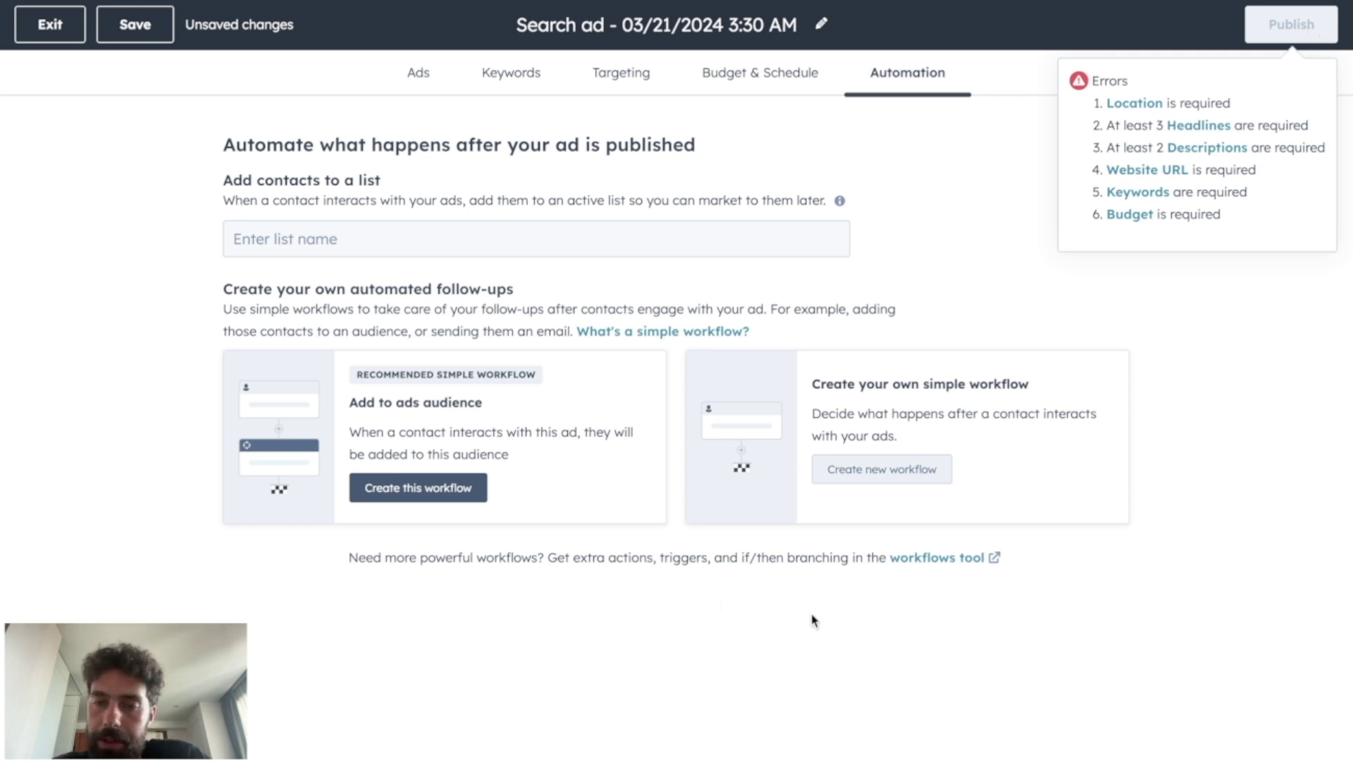
pyautogui.click(155, 38)
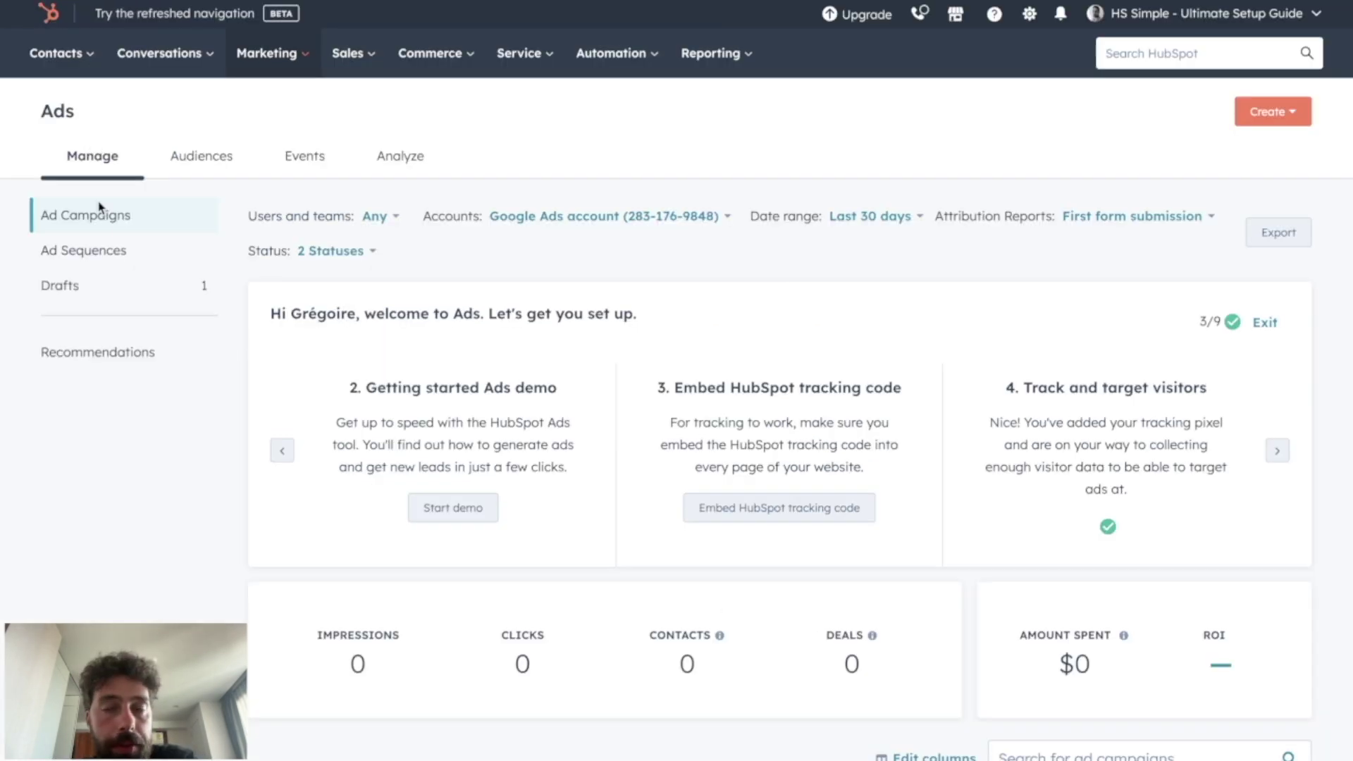
# - View the ads audiences overview and check the form for creating a new audience
pyautogui.click(210, 155)
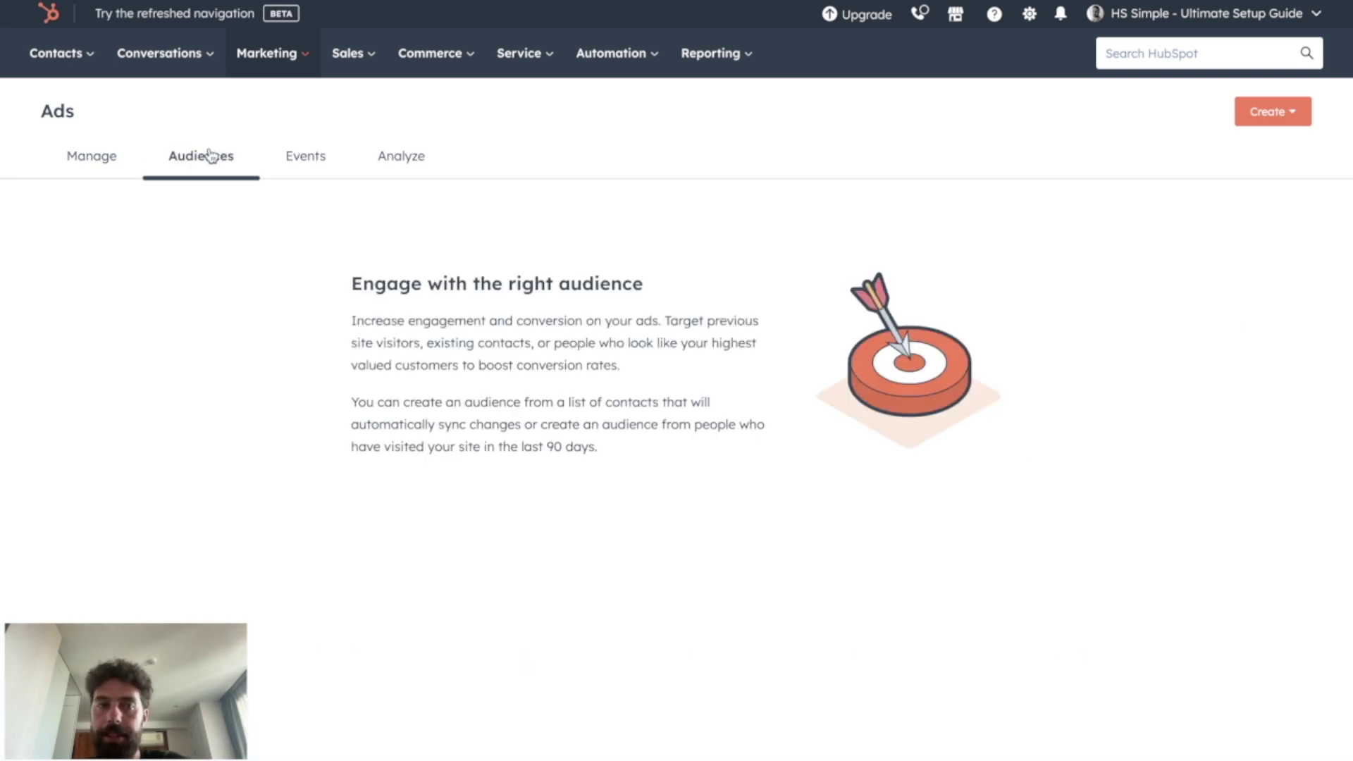
pyautogui.click(1268, 116)
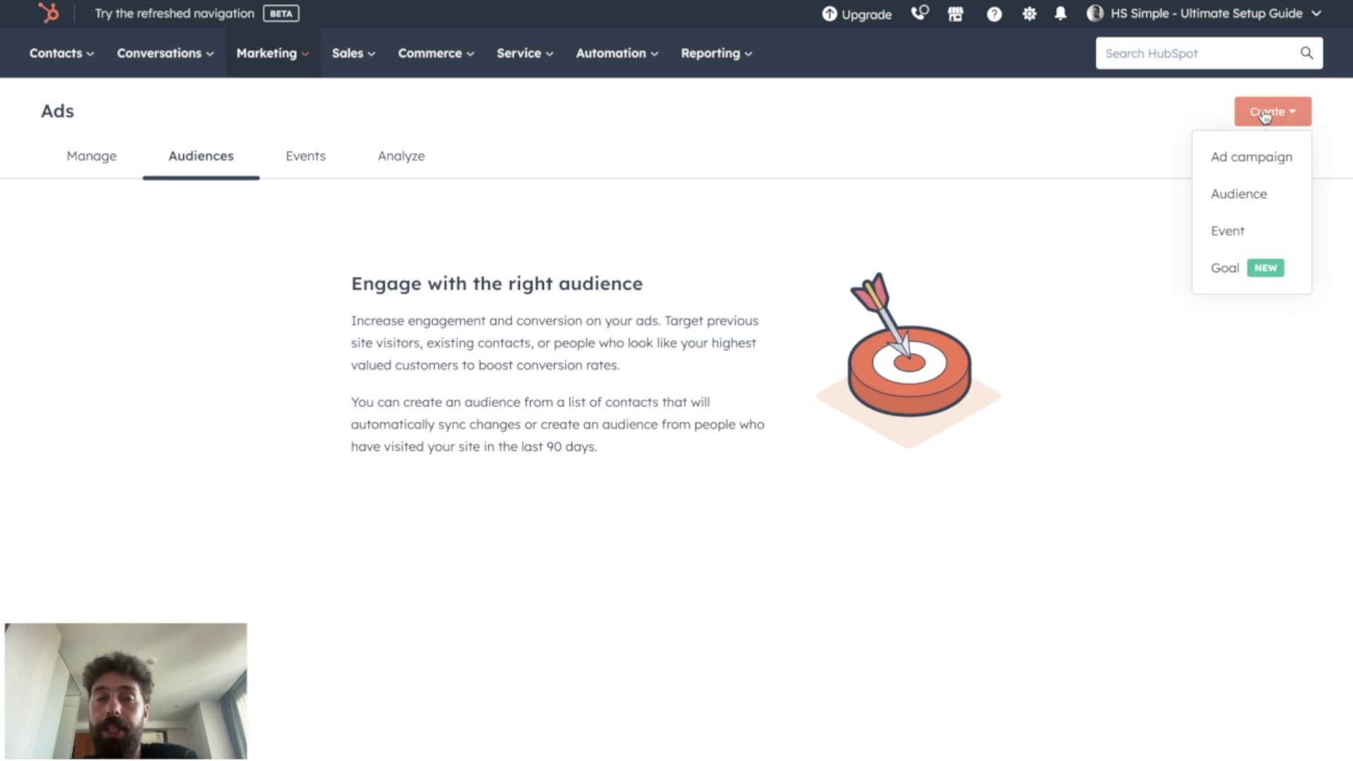
pyautogui.click(1218, 196)
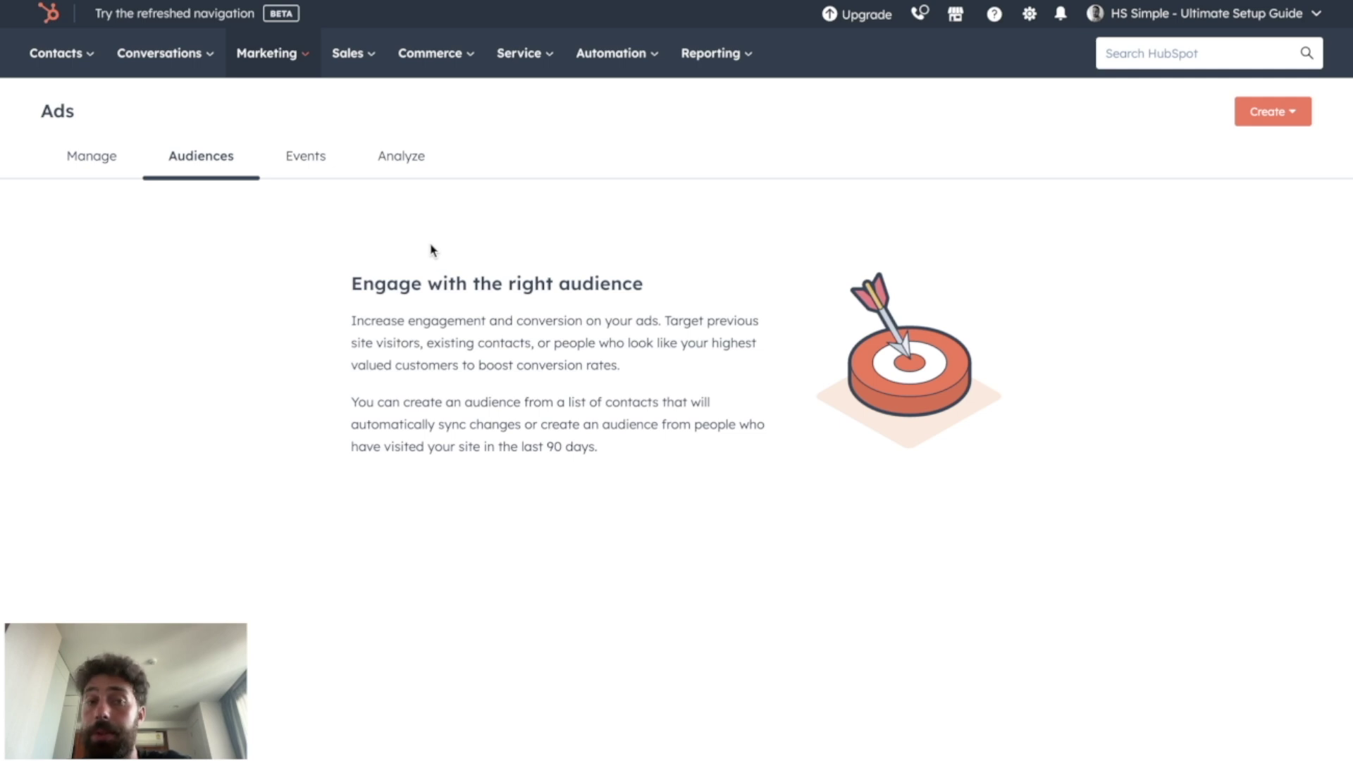
# - Examine the settings for a Google Ads optimization event triggered by form submission, and close the form without creating the event
pyautogui.click(309, 155)
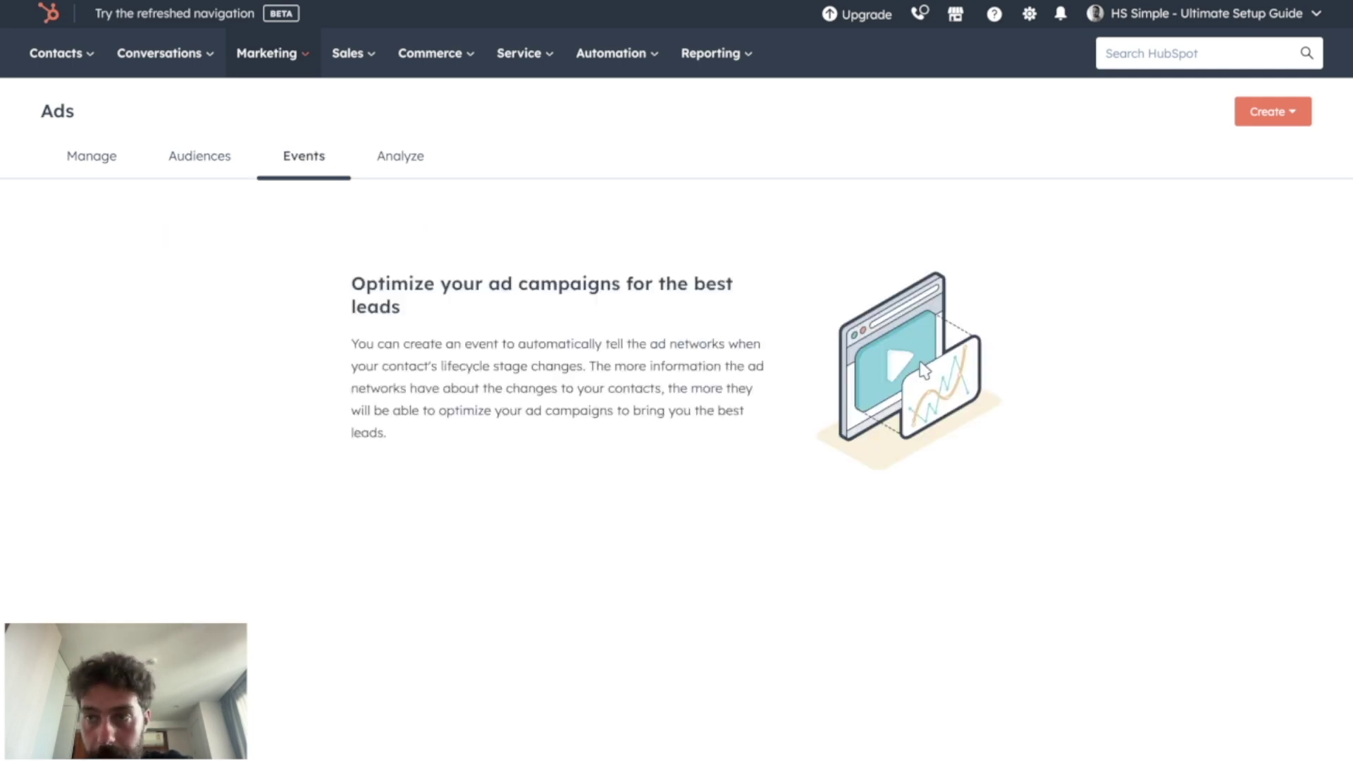
pyautogui.click(1289, 115)
pyautogui.click(1233, 230)
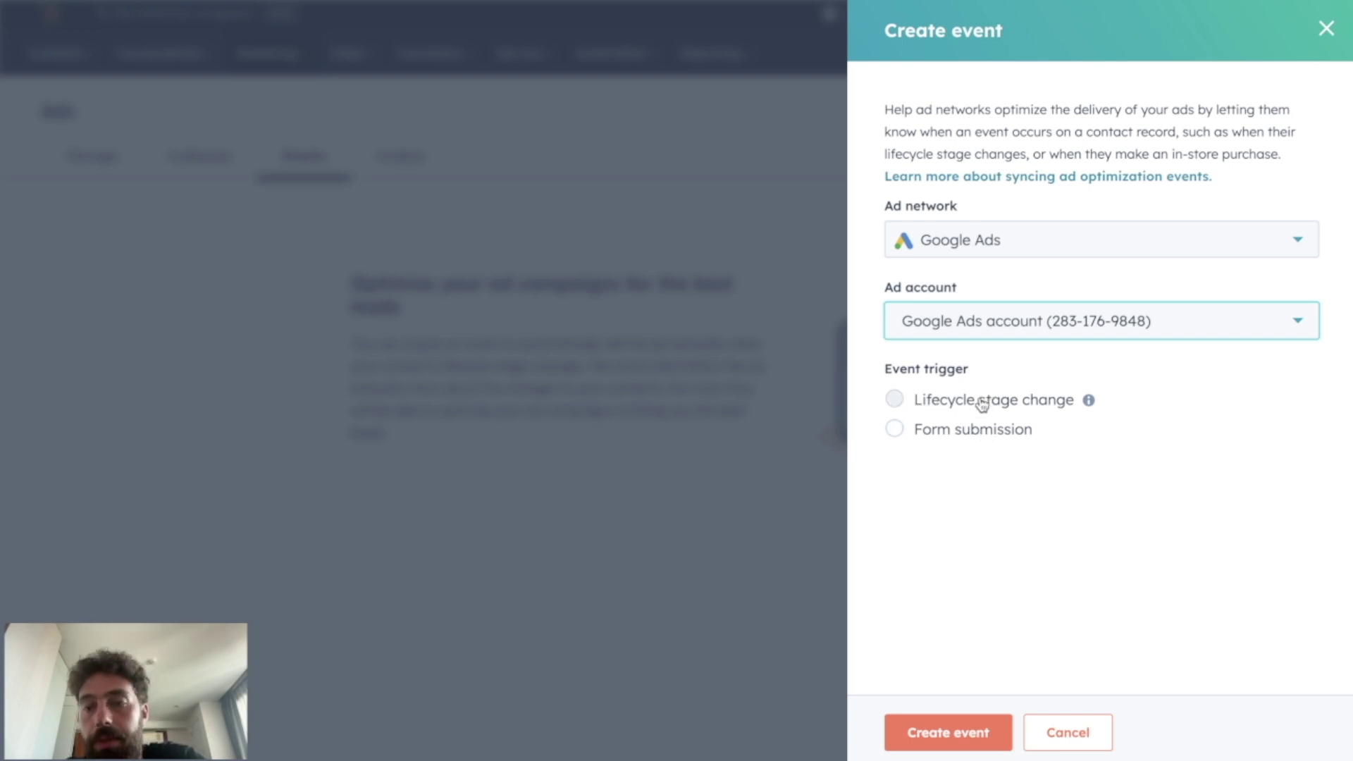
pyautogui.click(916, 429)
pyautogui.scroll(-3, 1058, 457)
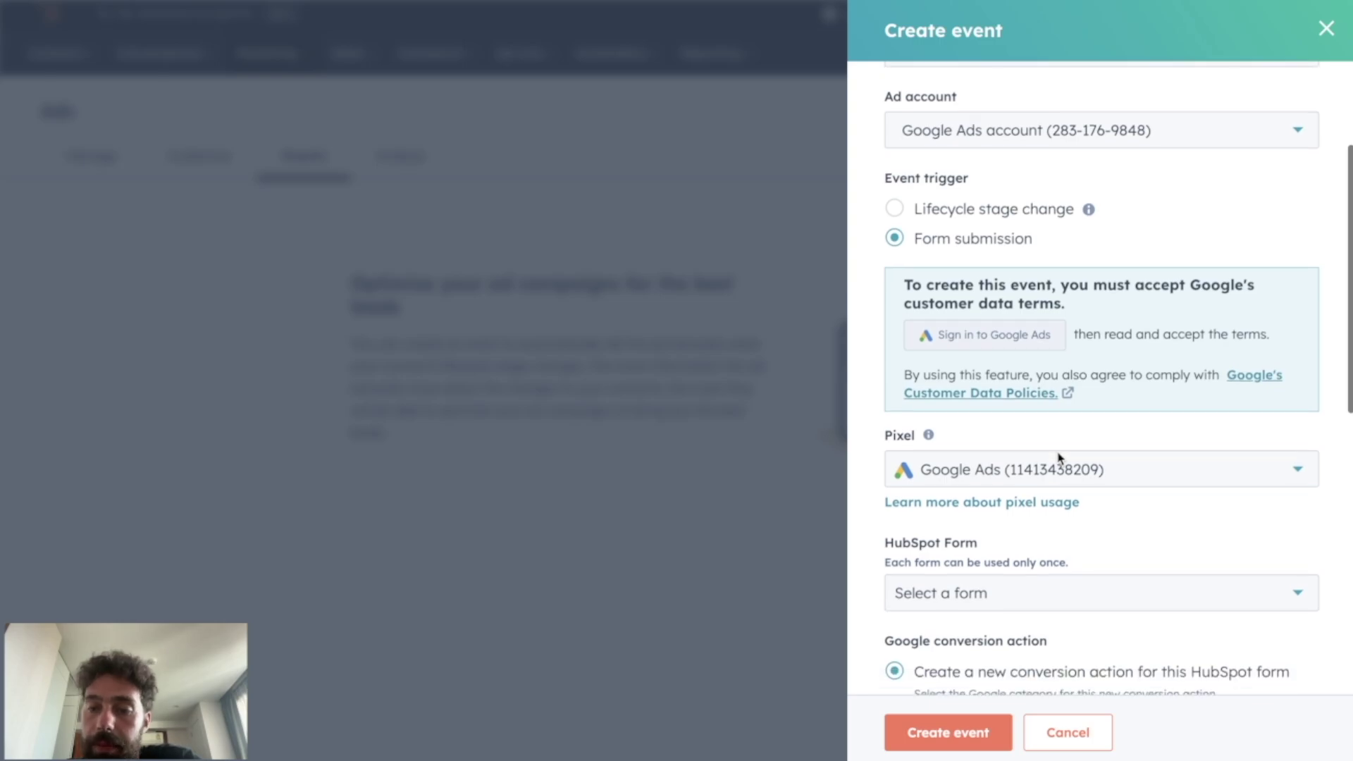
pyautogui.click(750, 296)
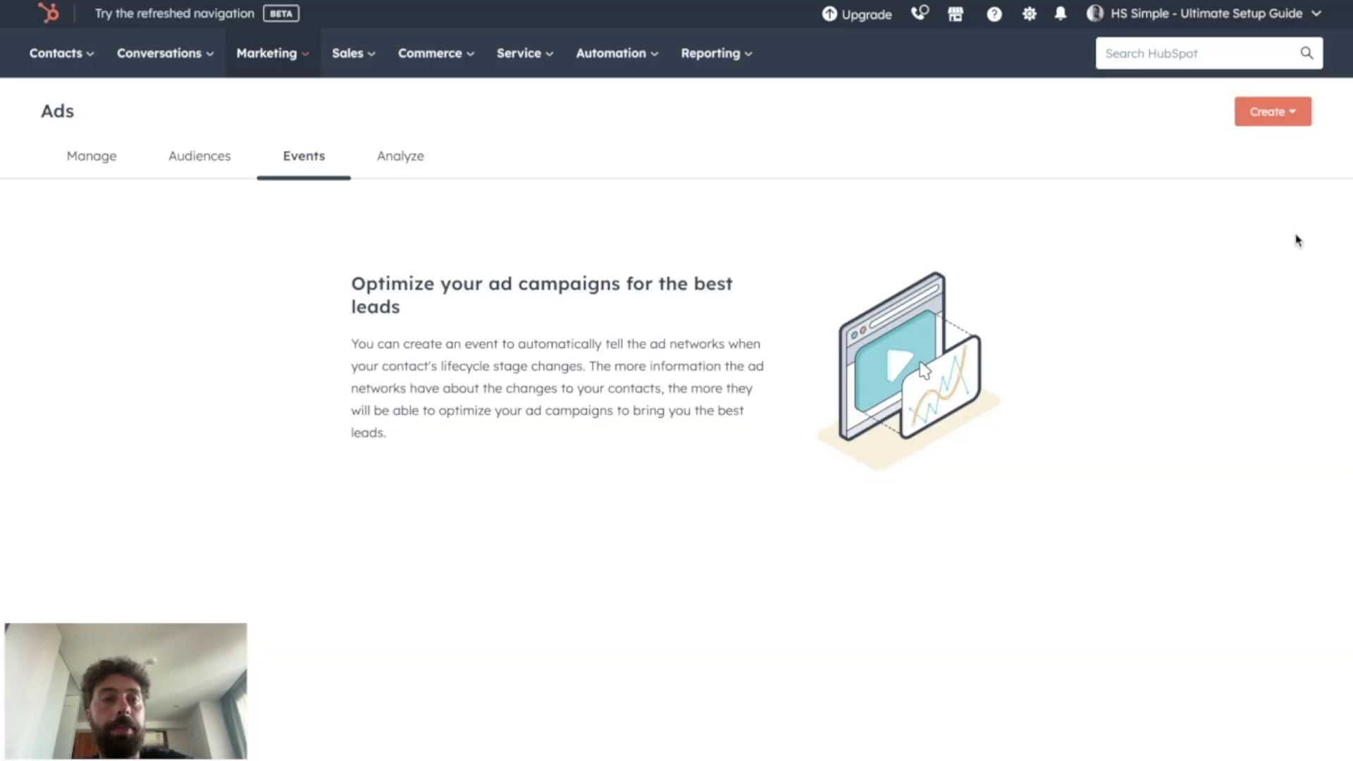
# - View the performance analysis of the connected ad account
pyautogui.click(402, 163)
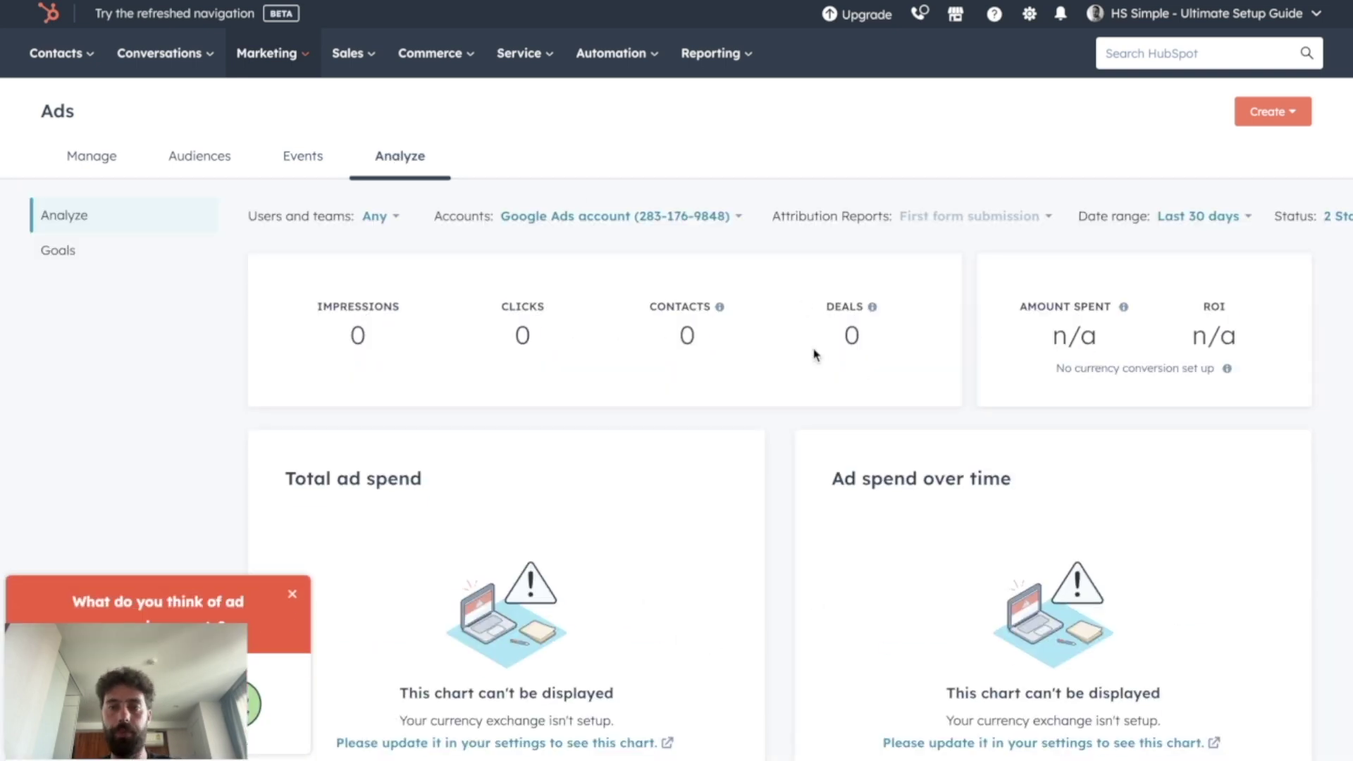